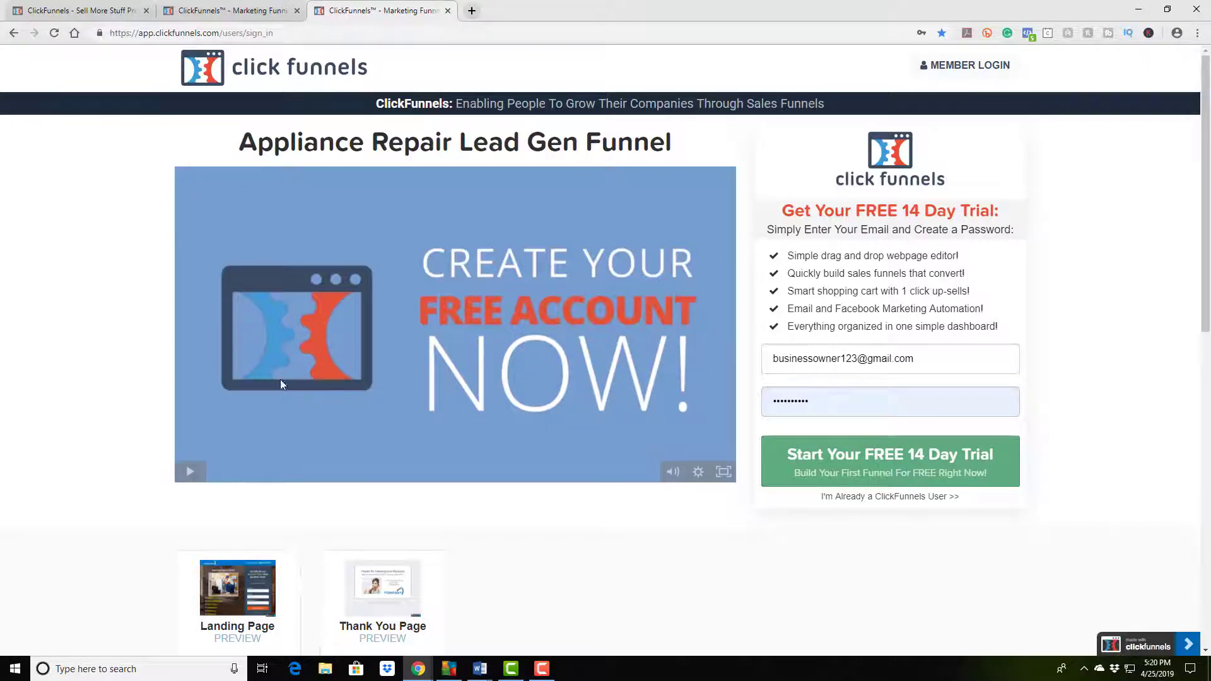
Step: Preview the Landing Page and Thank You Page of the shared Appliance Repair Lead Gen Funnel and read the page's description
{"action": "scroll", "coordinate": [103, 463], "scroll_direction": "down", "scroll_amount": 2}
{"action": "mouse_move", "coordinate": [226, 470]}
{"action": "scroll", "coordinate": [226, 470], "scroll_direction": "down", "scroll_amount": 3}
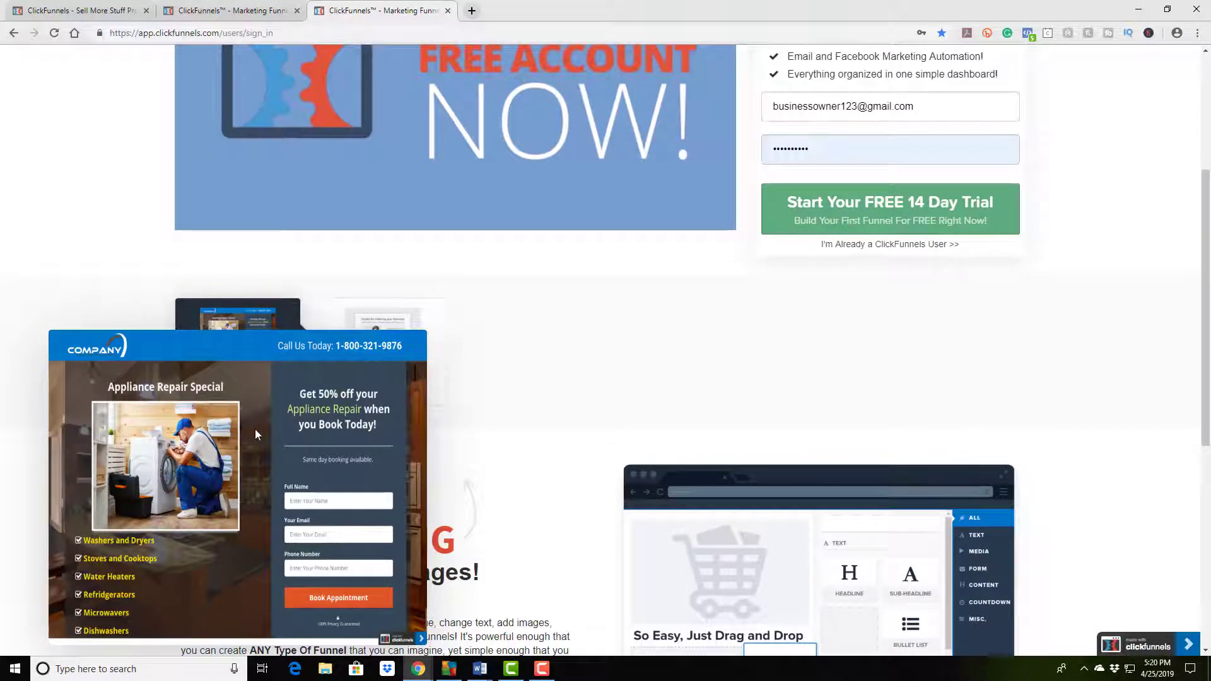
{"action": "mouse_move", "coordinate": [252, 355]}
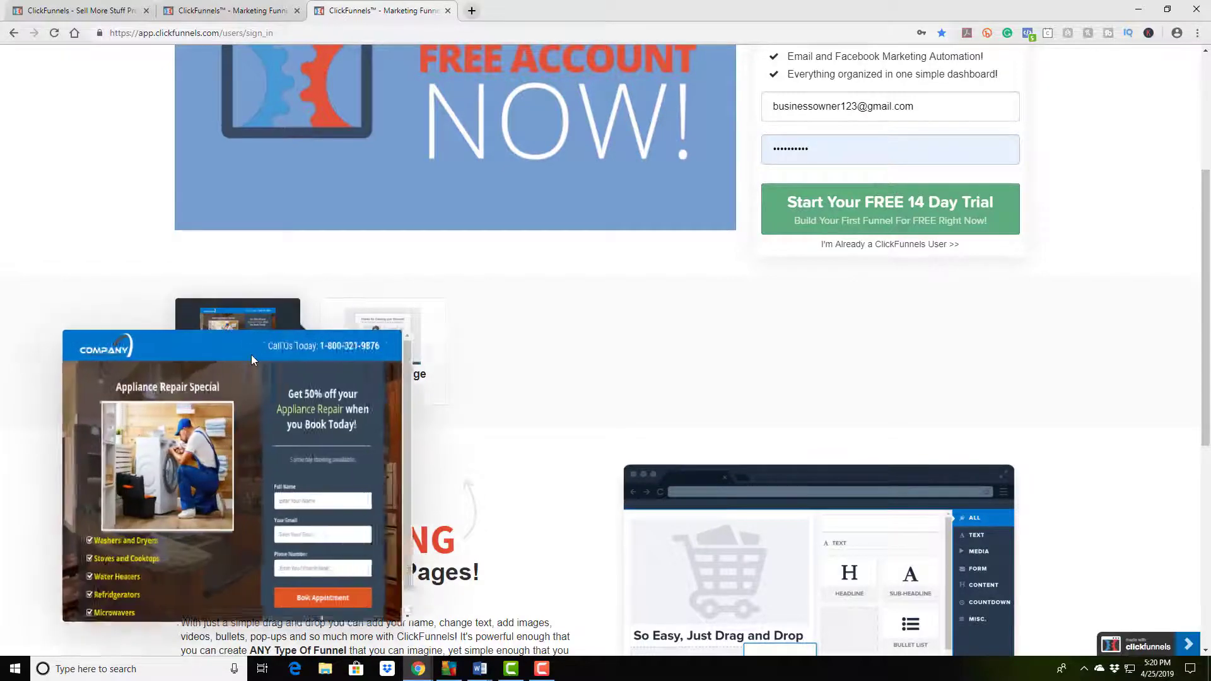
{"action": "mouse_move", "coordinate": [396, 344]}
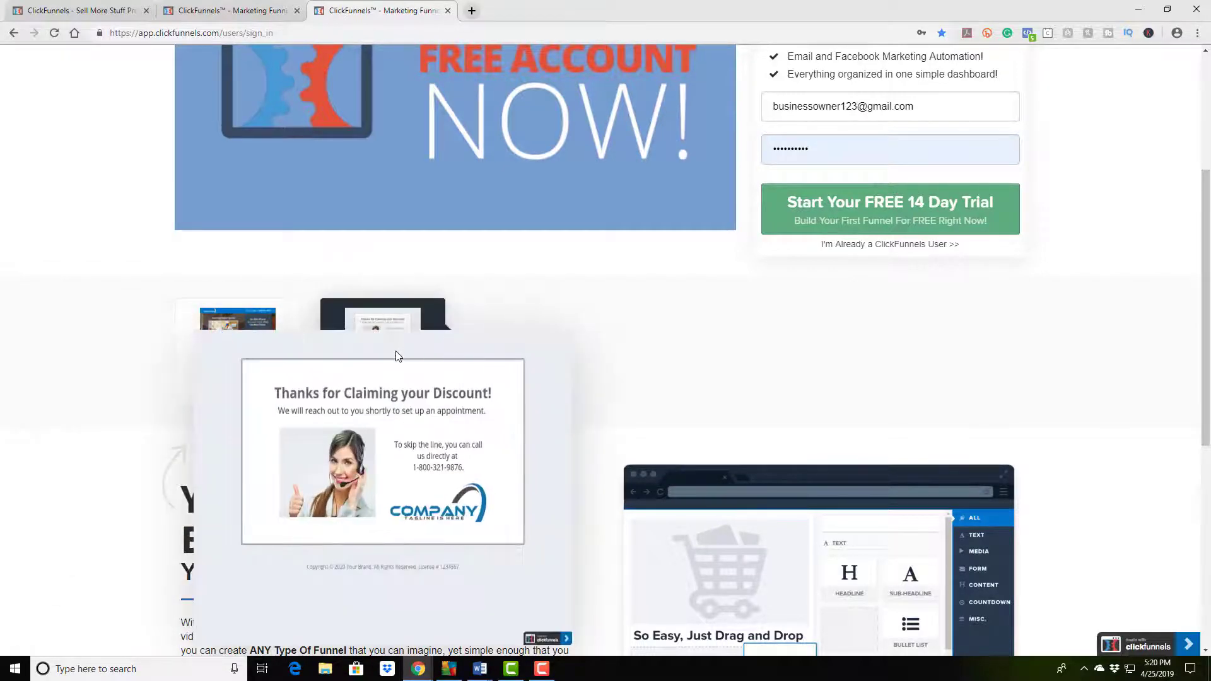
{"action": "scroll", "coordinate": [694, 324], "scroll_direction": "down", "scroll_amount": 4}
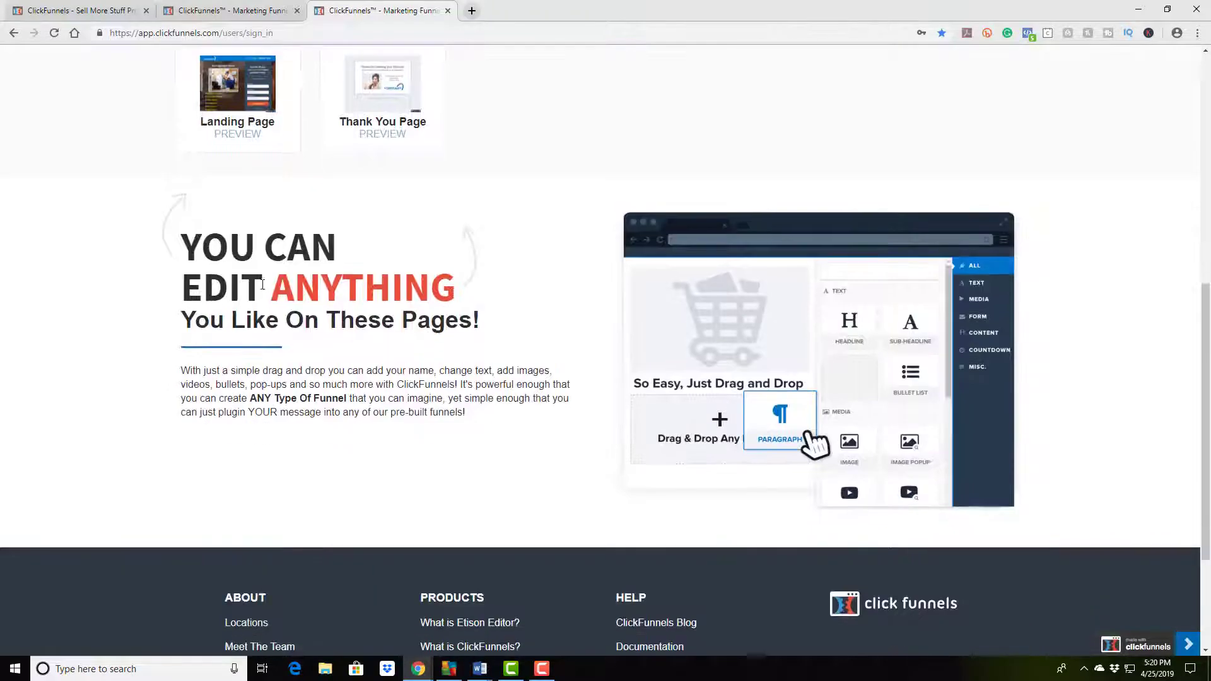
{"action": "scroll", "coordinate": [374, 275], "scroll_direction": "up", "scroll_amount": 2}
{"action": "mouse_move", "coordinate": [228, 237]}
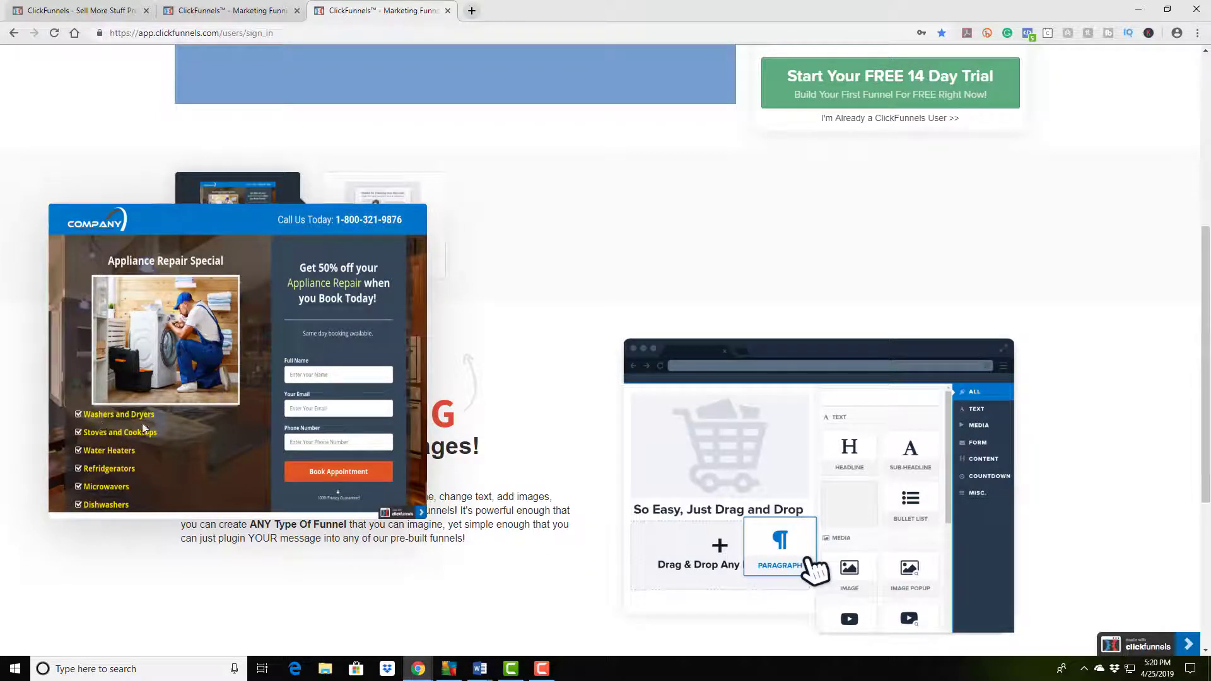
{"action": "mouse_move", "coordinate": [383, 241]}
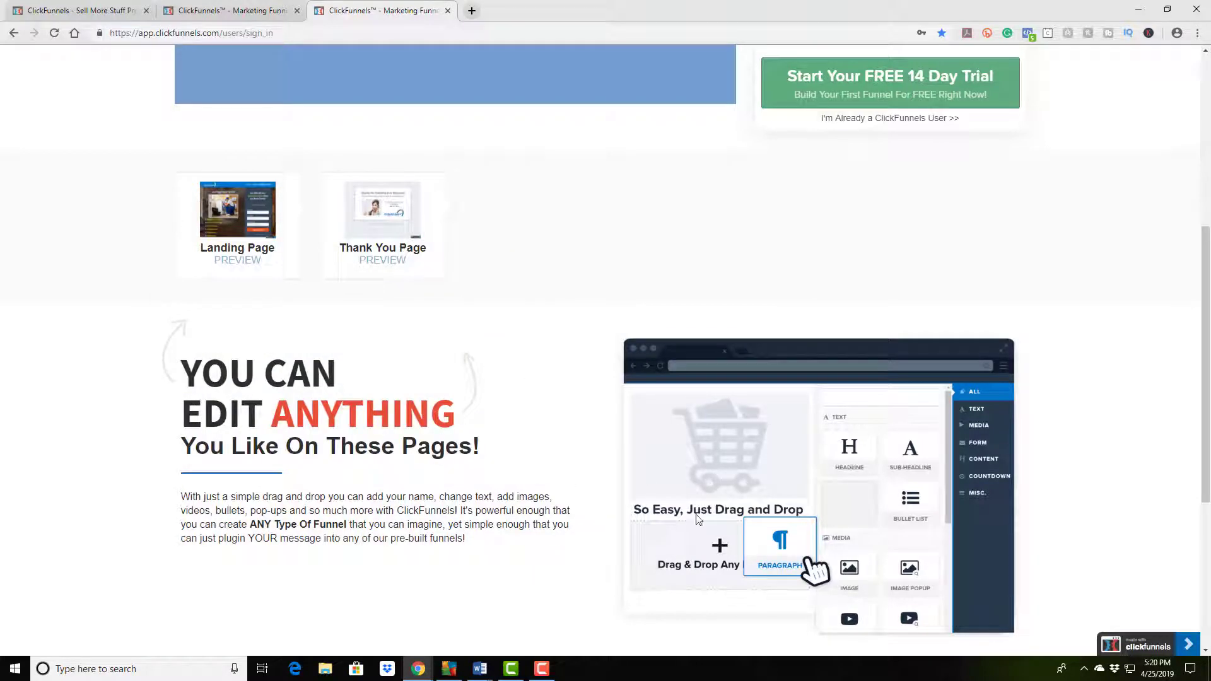
{"action": "scroll", "coordinate": [995, 379], "scroll_direction": "up", "scroll_amount": 5}
{"action": "scroll", "coordinate": [1093, 377], "scroll_direction": "up", "scroll_amount": 1}
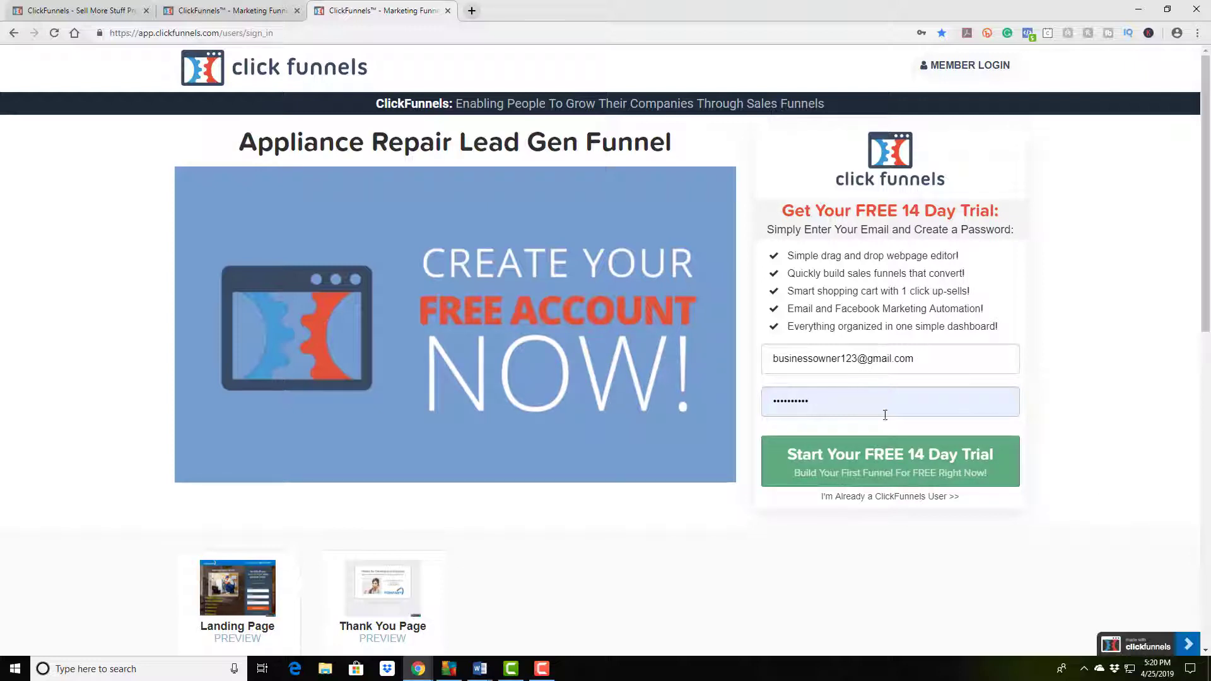
Step: Submit the free 14-day trial sign-up and review the plan options and billing form of step 2
{"action": "left_click", "coordinate": [896, 472]}
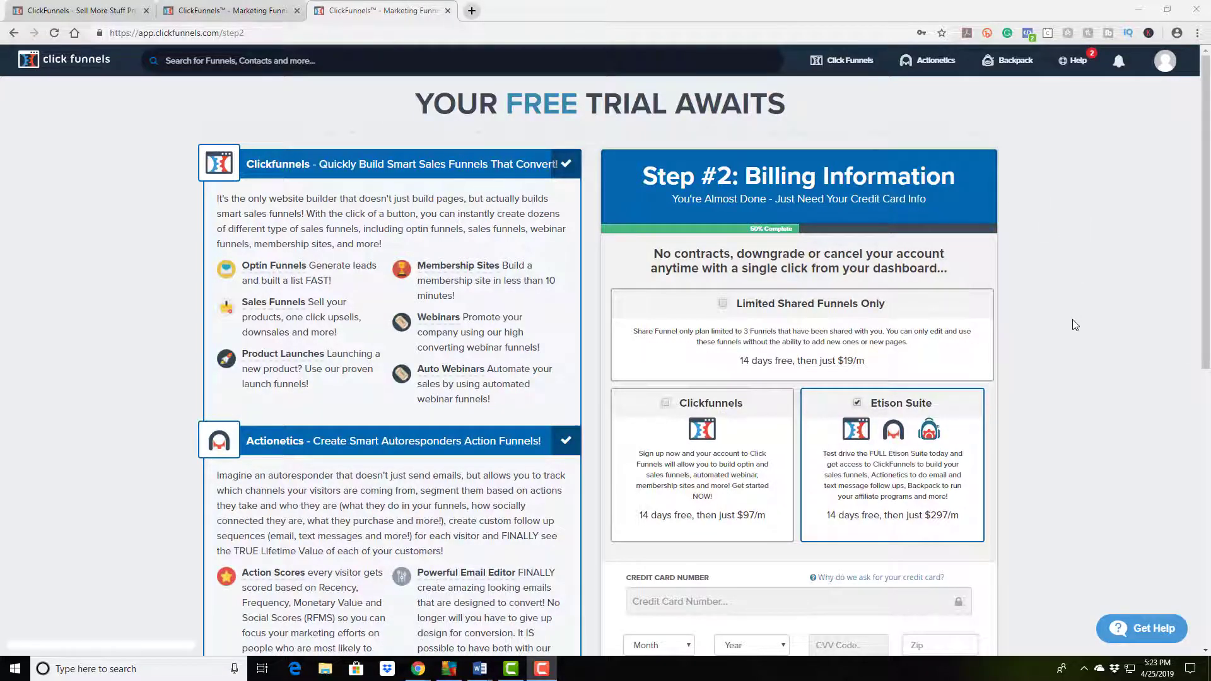
{"action": "scroll", "coordinate": [497, 345], "scroll_direction": "down", "scroll_amount": 4}
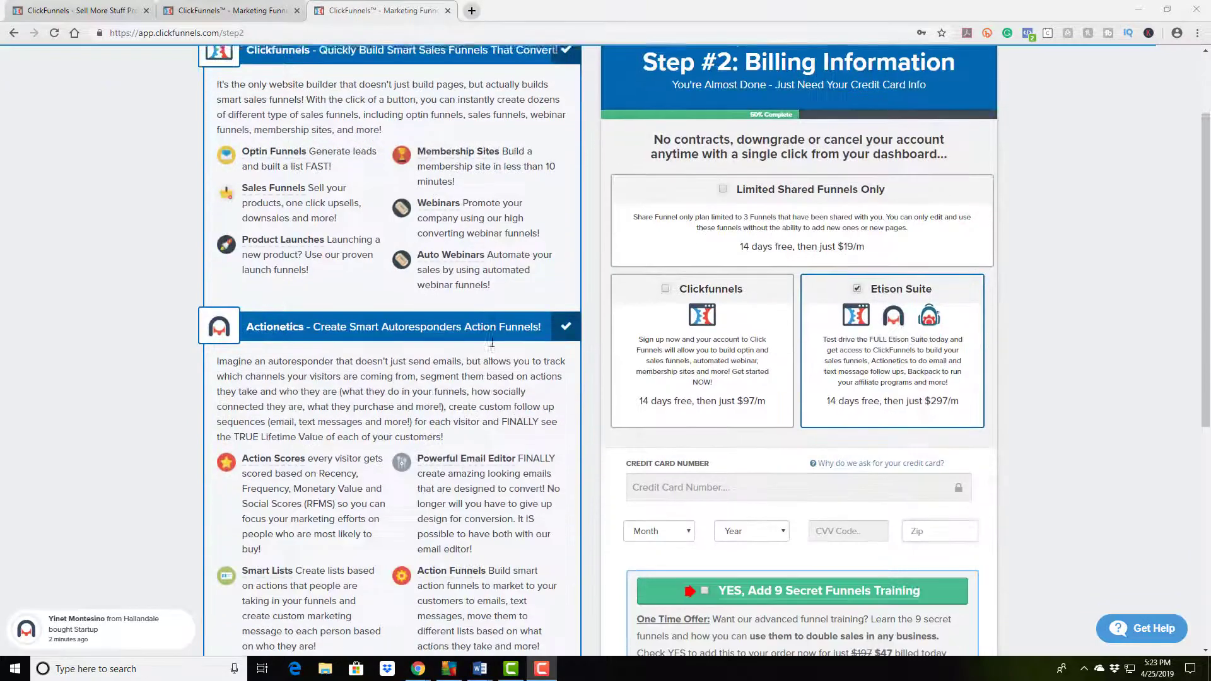
{"action": "scroll", "coordinate": [497, 345], "scroll_direction": "down", "scroll_amount": 1}
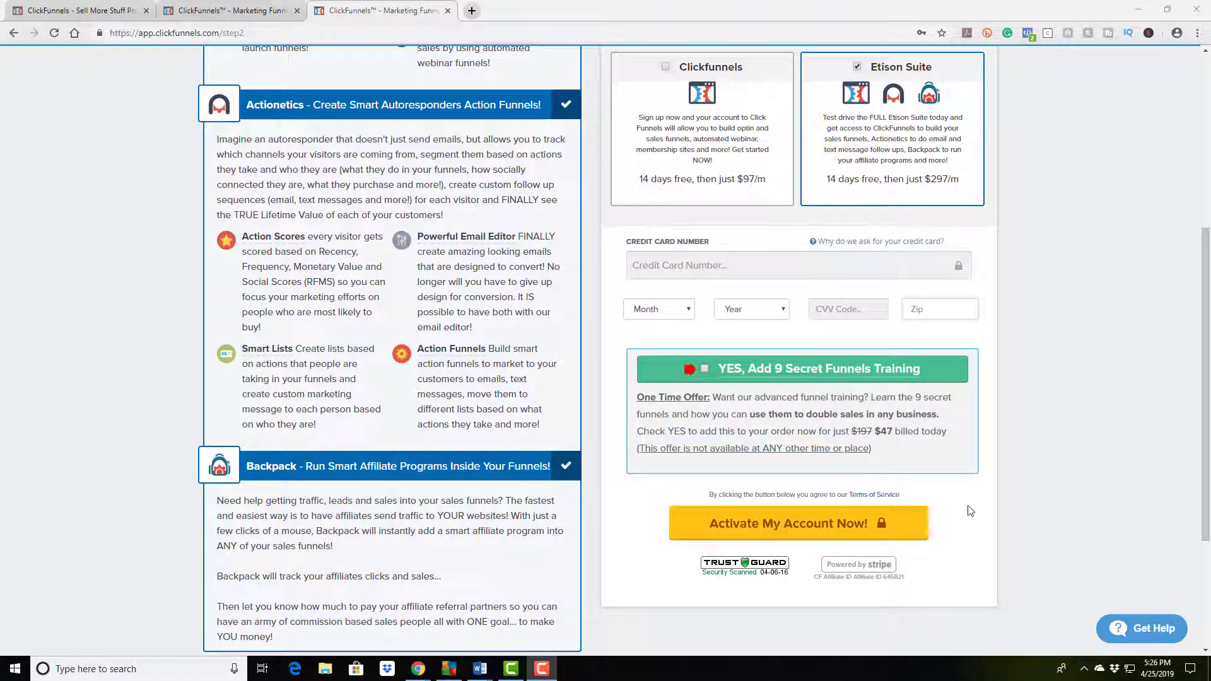
{"action": "scroll", "coordinate": [1061, 418], "scroll_direction": "down", "scroll_amount": 3}
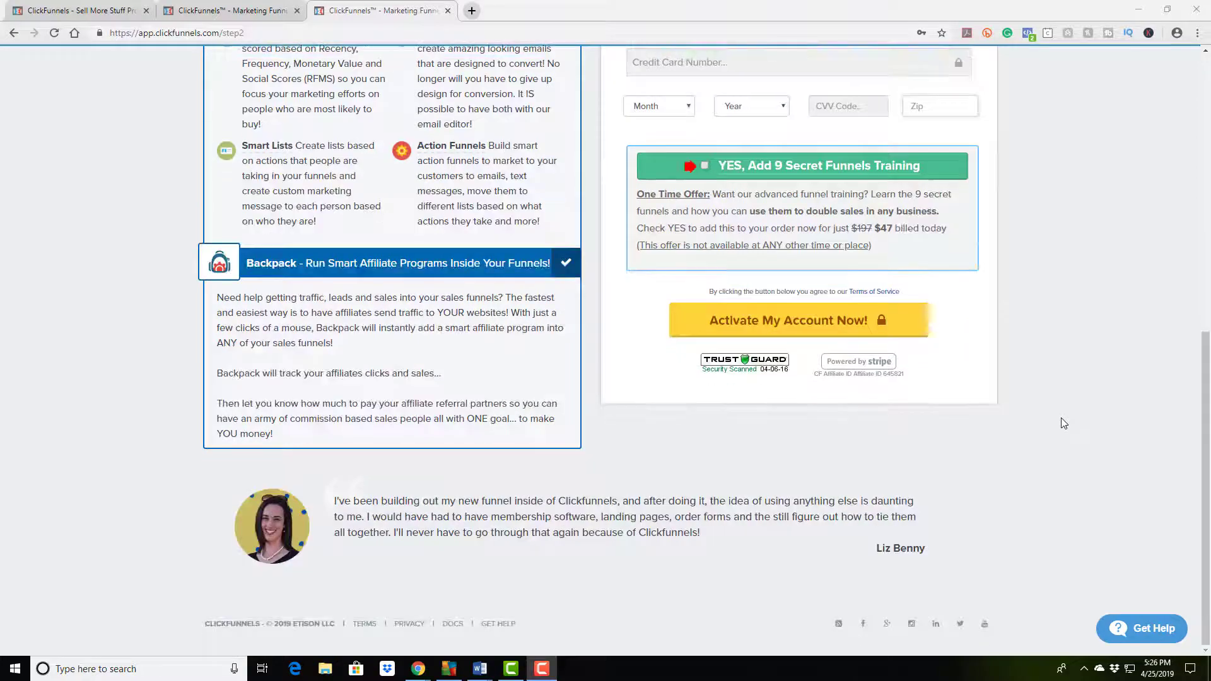
{"action": "scroll", "coordinate": [1069, 421], "scroll_direction": "up", "scroll_amount": 5}
{"action": "scroll", "coordinate": [1077, 428], "scroll_direction": "up", "scroll_amount": 4}
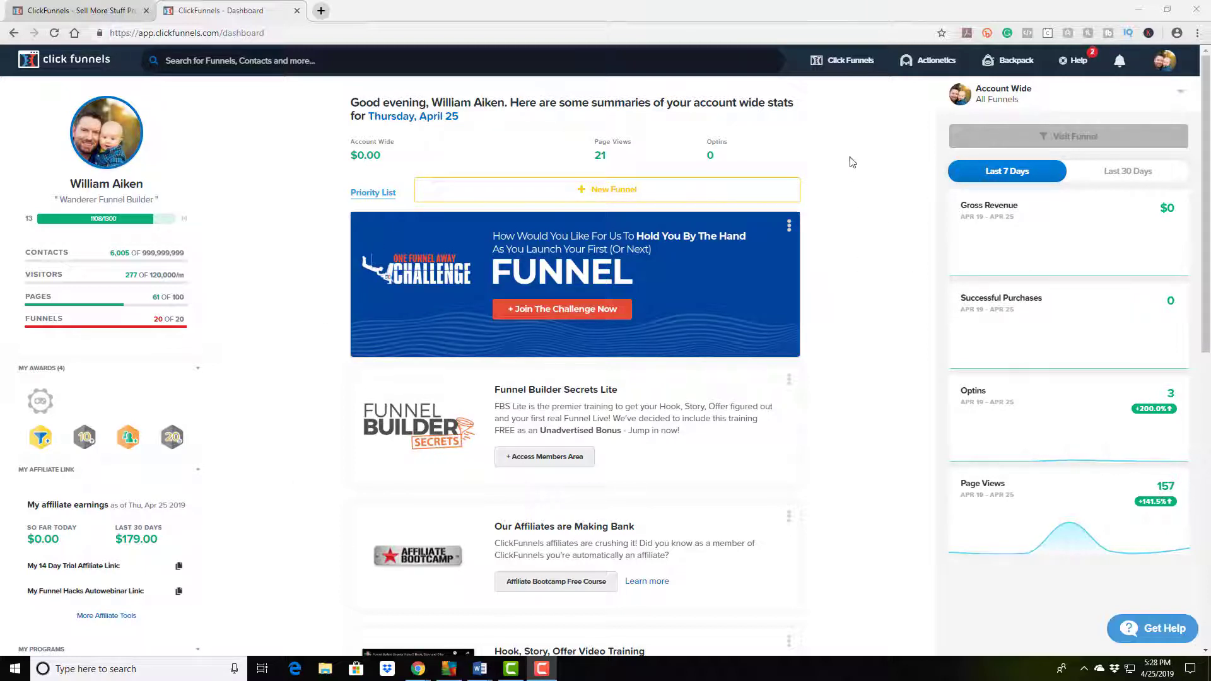
Step: Open the Appliance Repair Lead Gen Funnel from the account's list of funnels
{"action": "mouse_move", "coordinate": [849, 63]}
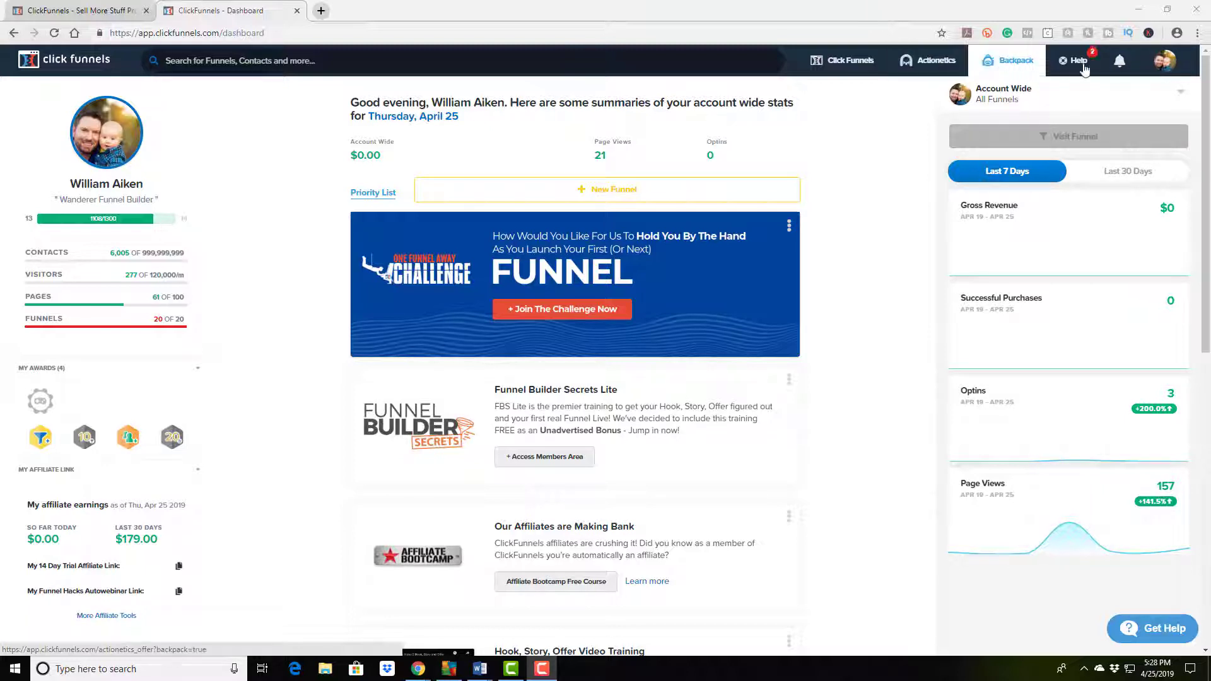
{"action": "mouse_move", "coordinate": [1164, 66]}
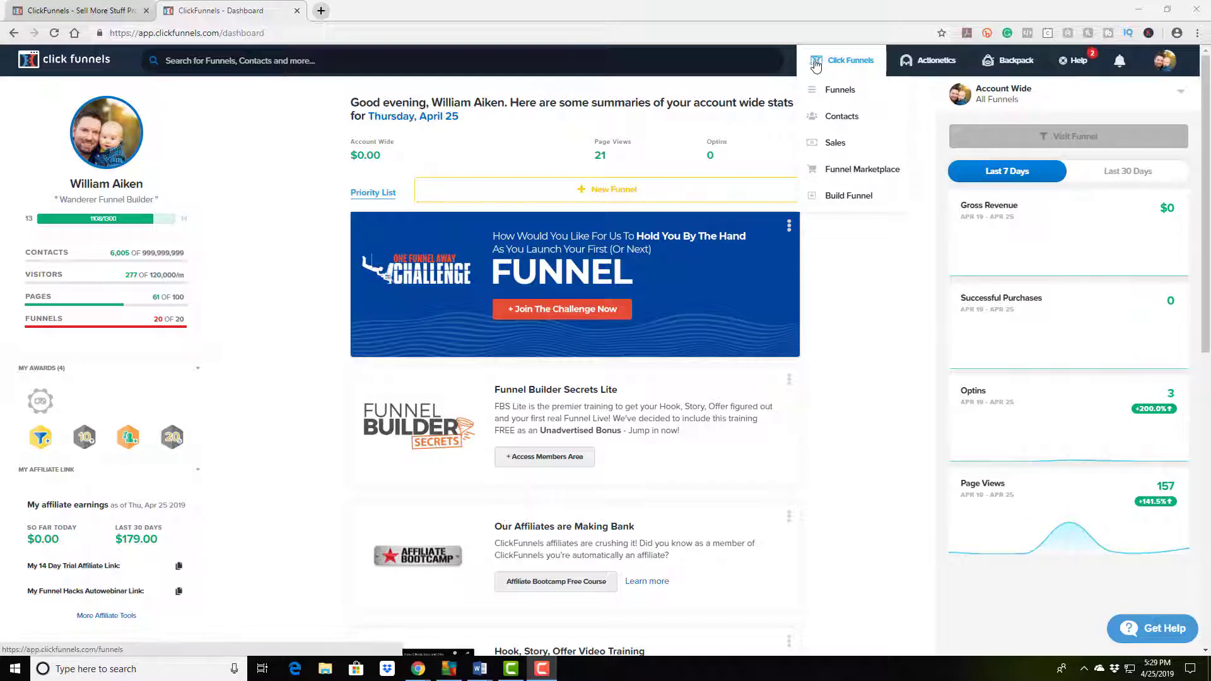
{"action": "left_click", "coordinate": [840, 90]}
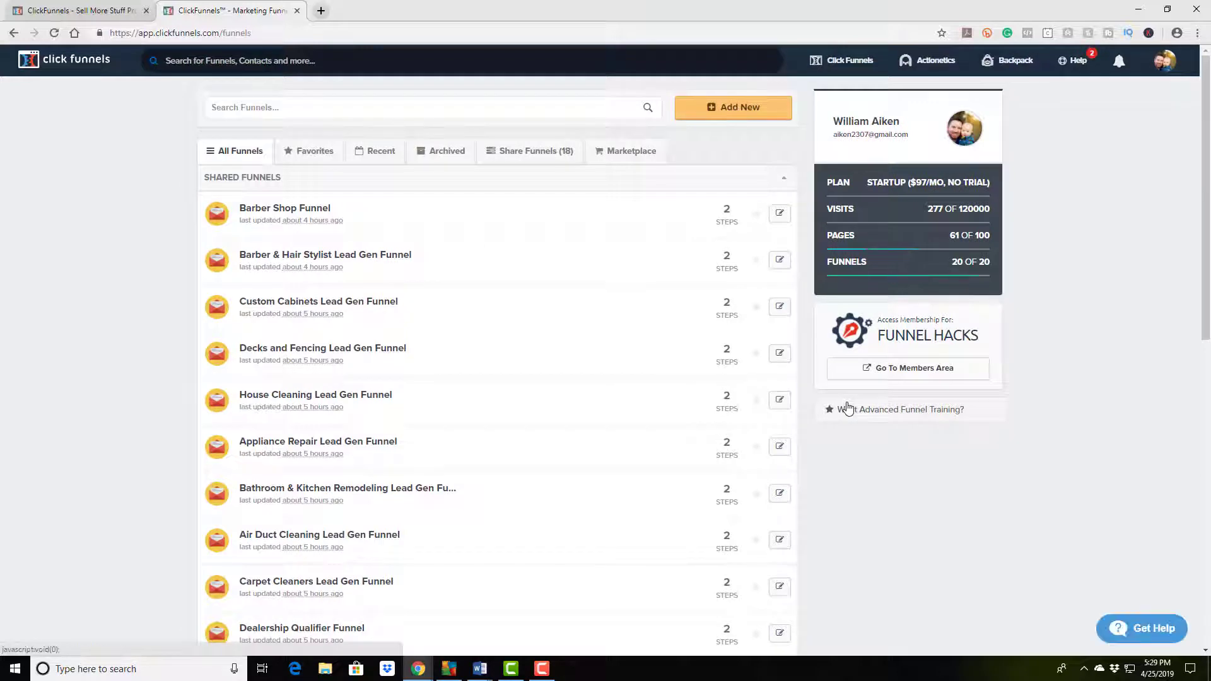
{"action": "scroll", "coordinate": [489, 327], "scroll_direction": "down", "scroll_amount": 3}
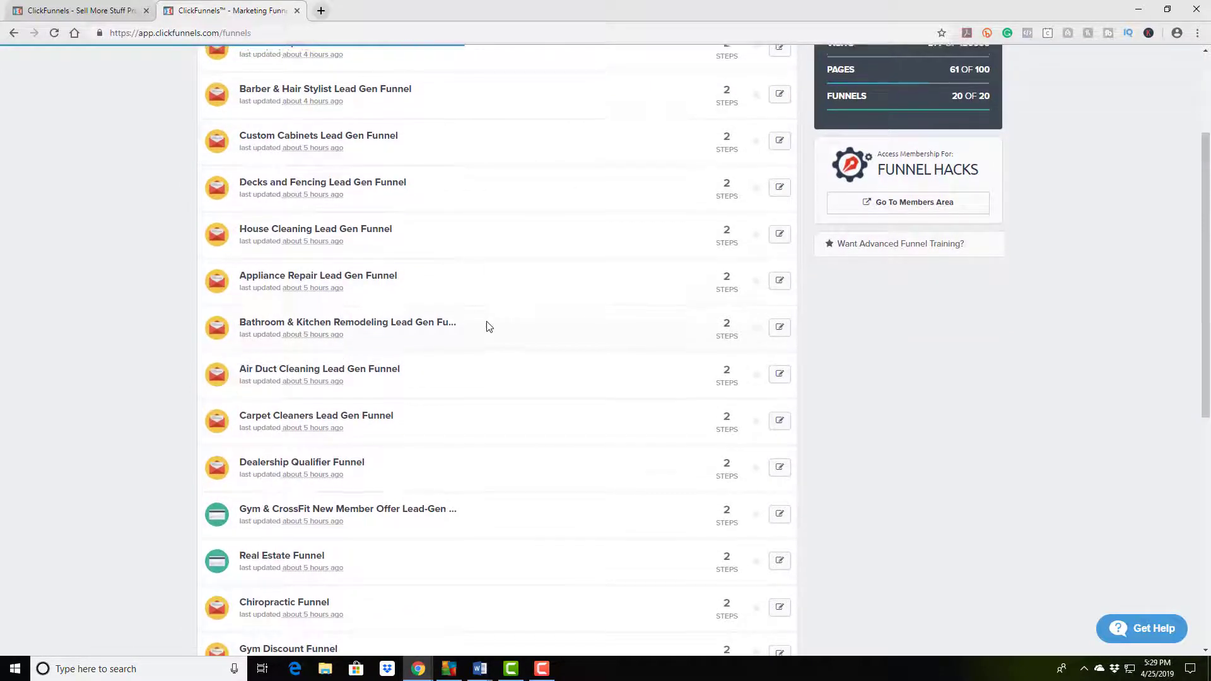
{"action": "scroll", "coordinate": [546, 270], "scroll_direction": "down", "scroll_amount": 3}
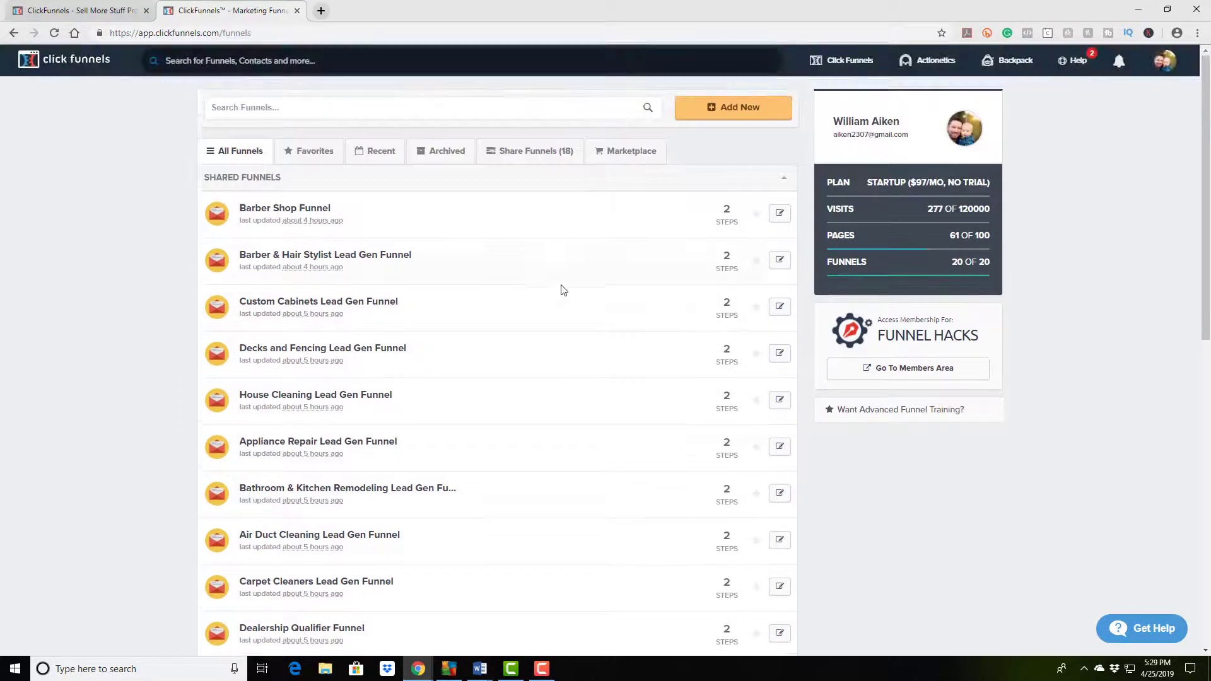
{"action": "scroll", "coordinate": [495, 259], "scroll_direction": "down", "scroll_amount": 3}
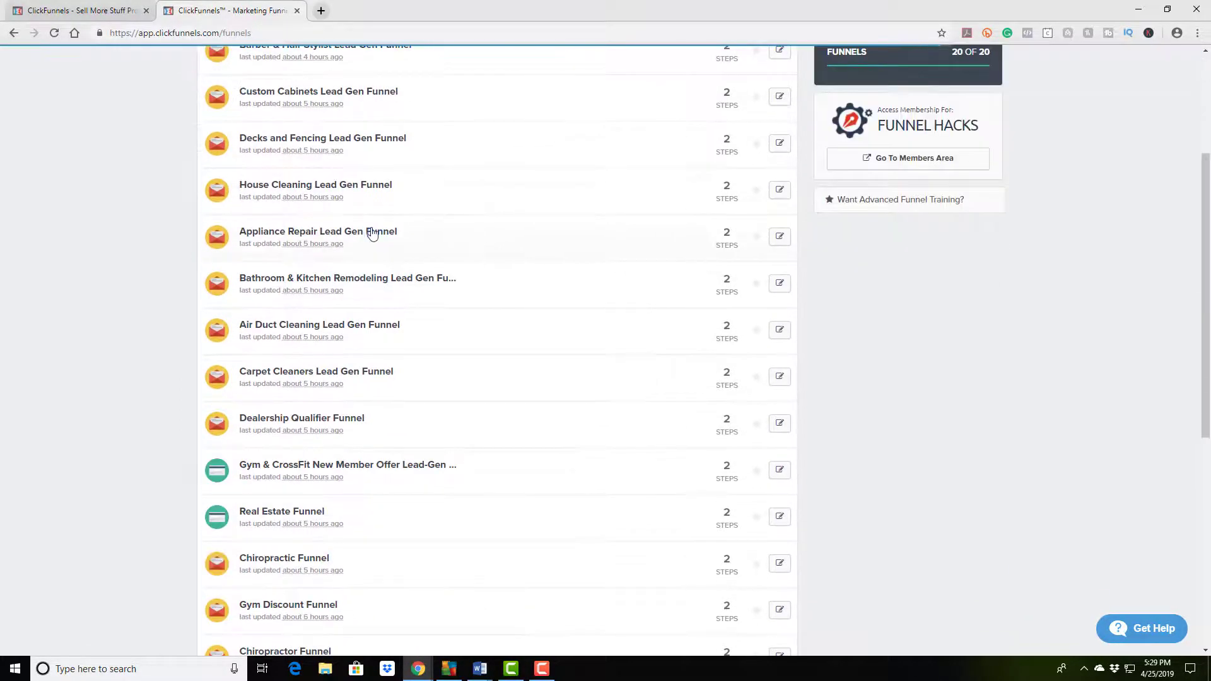
{"action": "left_click", "coordinate": [309, 237]}
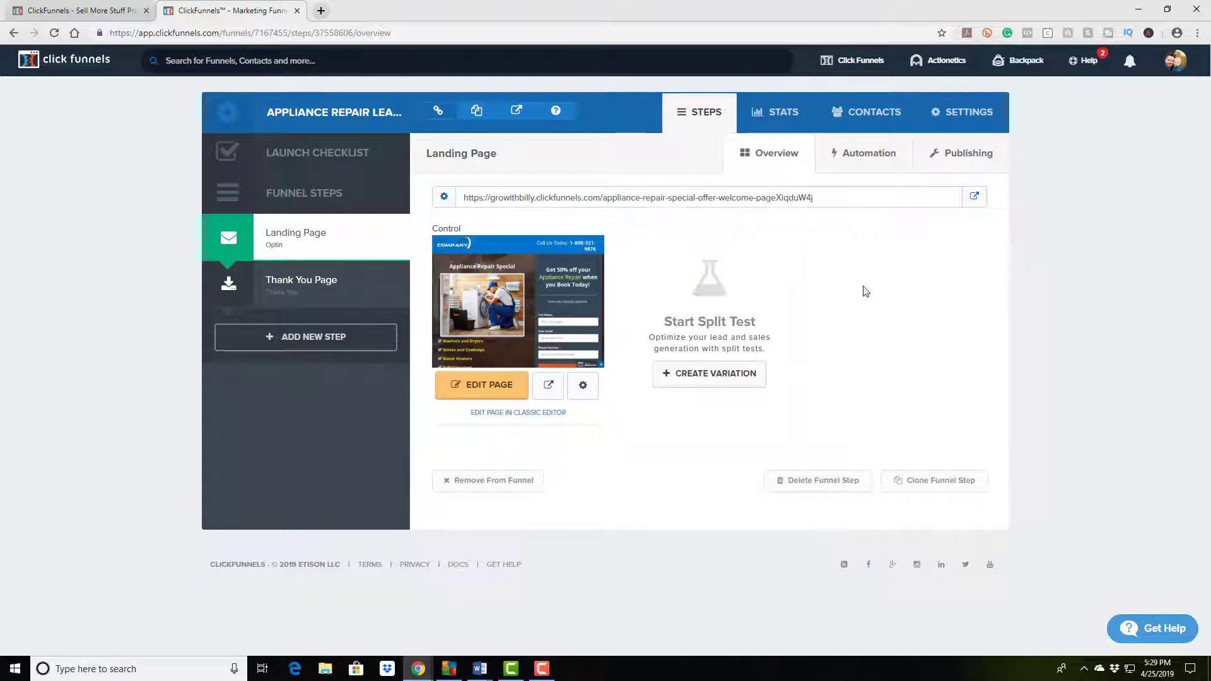
Step: Open the live Landing Page of the funnel and examine its offer, opt-in form and testimonials
{"action": "left_click", "coordinate": [975, 196]}
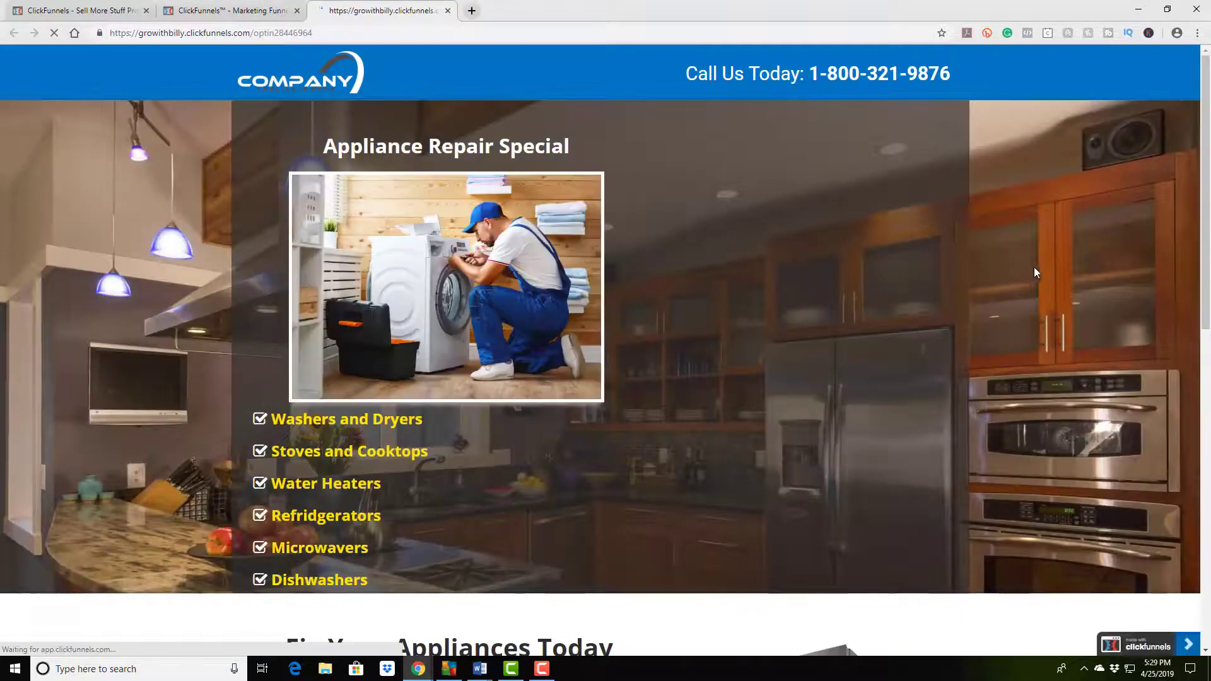
{"action": "scroll", "coordinate": [1053, 227], "scroll_direction": "down", "scroll_amount": 4}
{"action": "scroll", "coordinate": [1053, 236], "scroll_direction": "down", "scroll_amount": 7}
{"action": "scroll", "coordinate": [1052, 296], "scroll_direction": "up", "scroll_amount": 11}
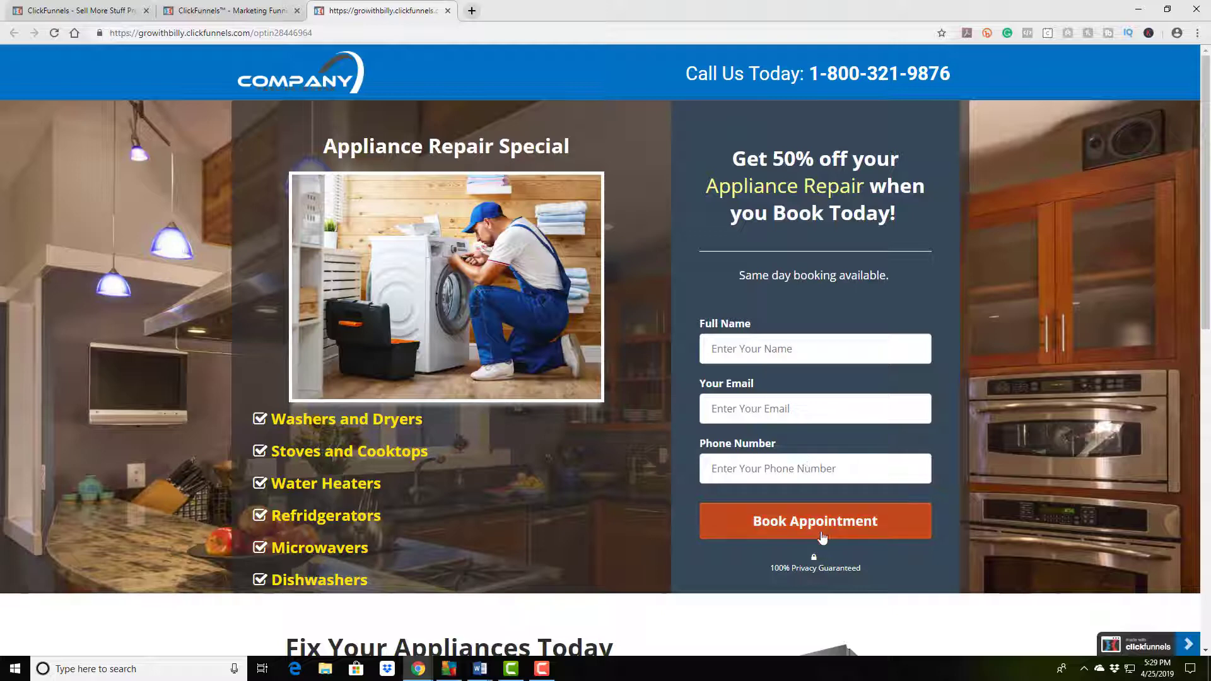
{"action": "scroll", "coordinate": [602, 295], "scroll_direction": "down", "scroll_amount": 10}
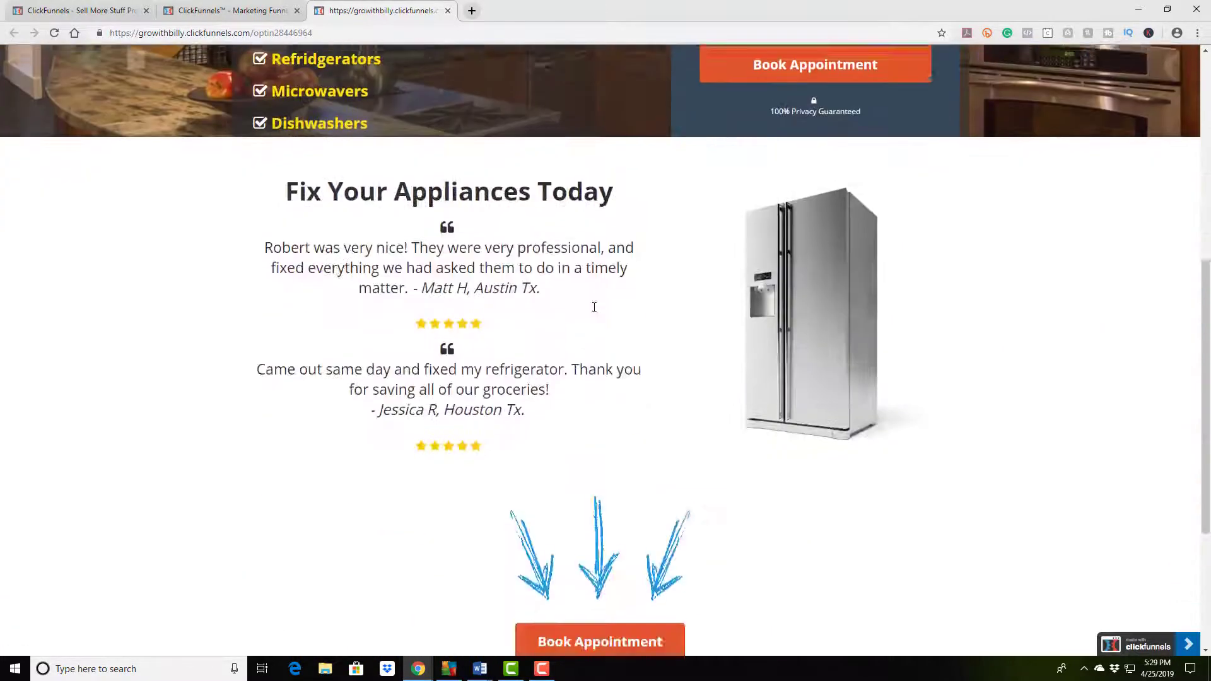
Step: Check the Book Appointment pop-up form at the end of the landing page and close it again
{"action": "left_click", "coordinate": [598, 396]}
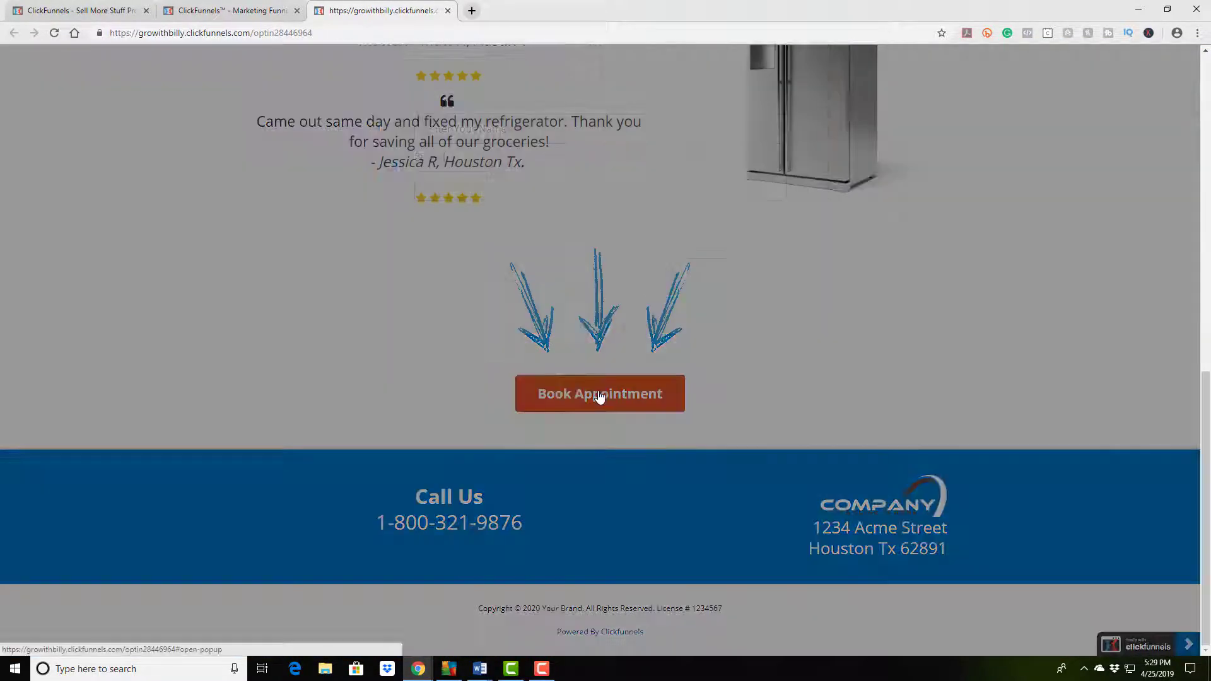
{"action": "left_click", "coordinate": [821, 112]}
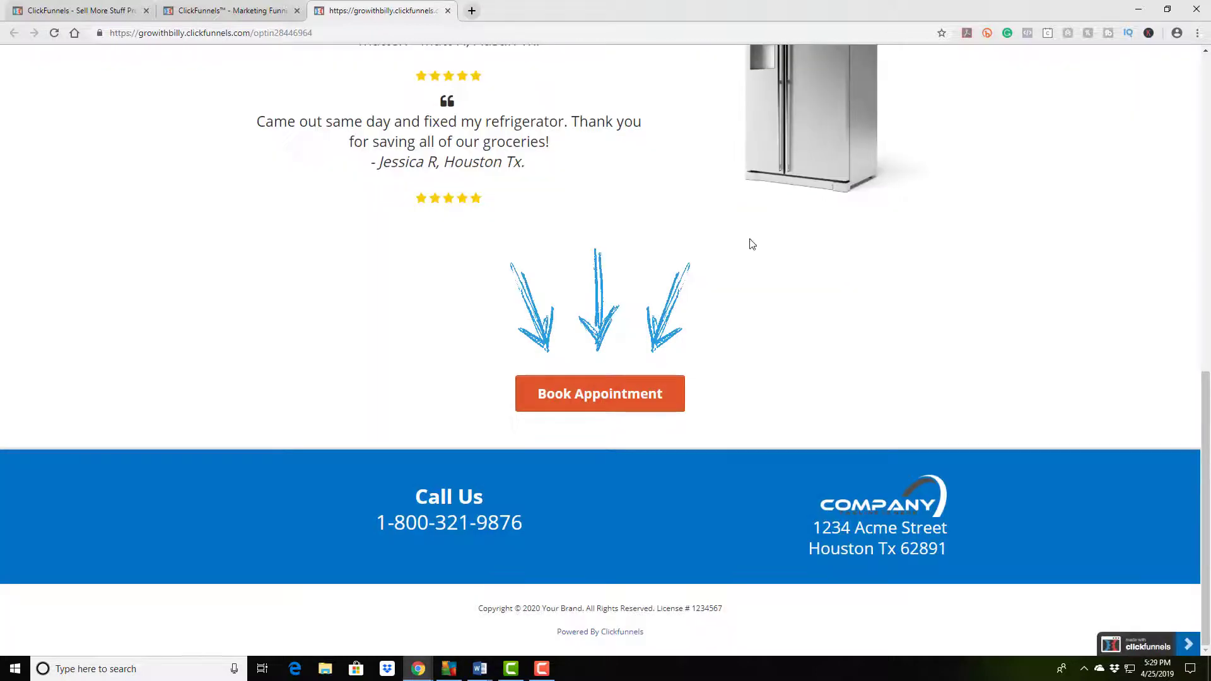
{"action": "mouse_move", "coordinate": [826, 32]}
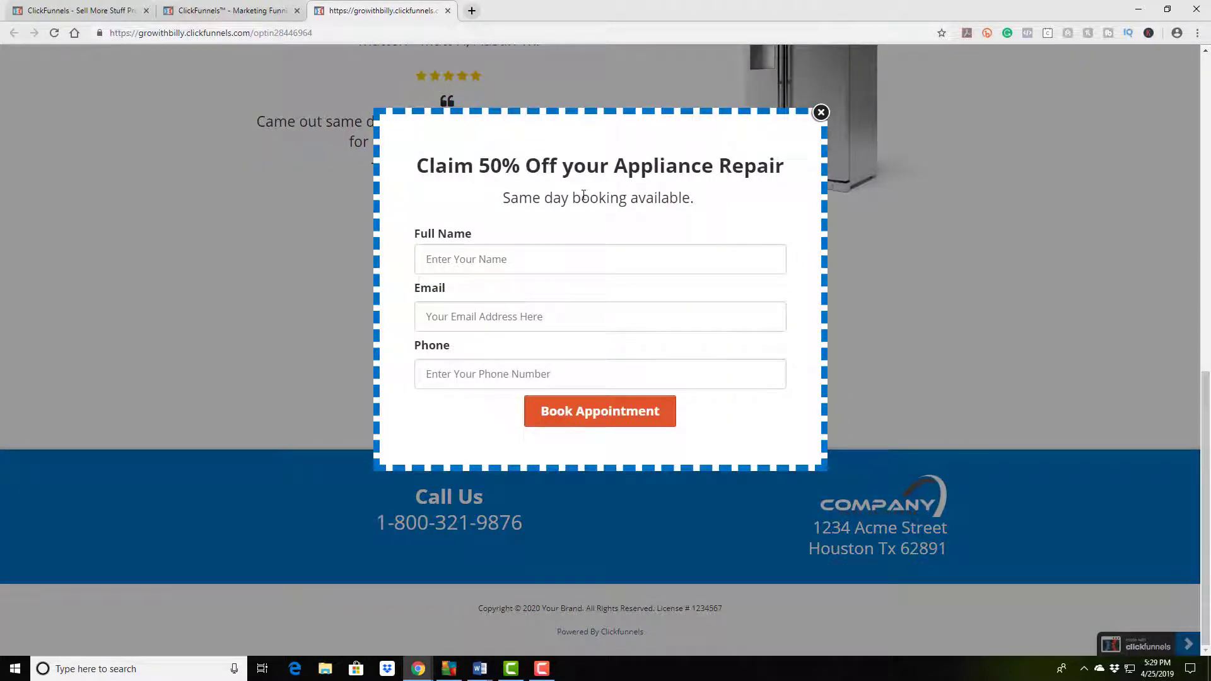
{"action": "left_click", "coordinate": [816, 119]}
{"action": "scroll", "coordinate": [891, 294], "scroll_direction": "up", "scroll_amount": 15}
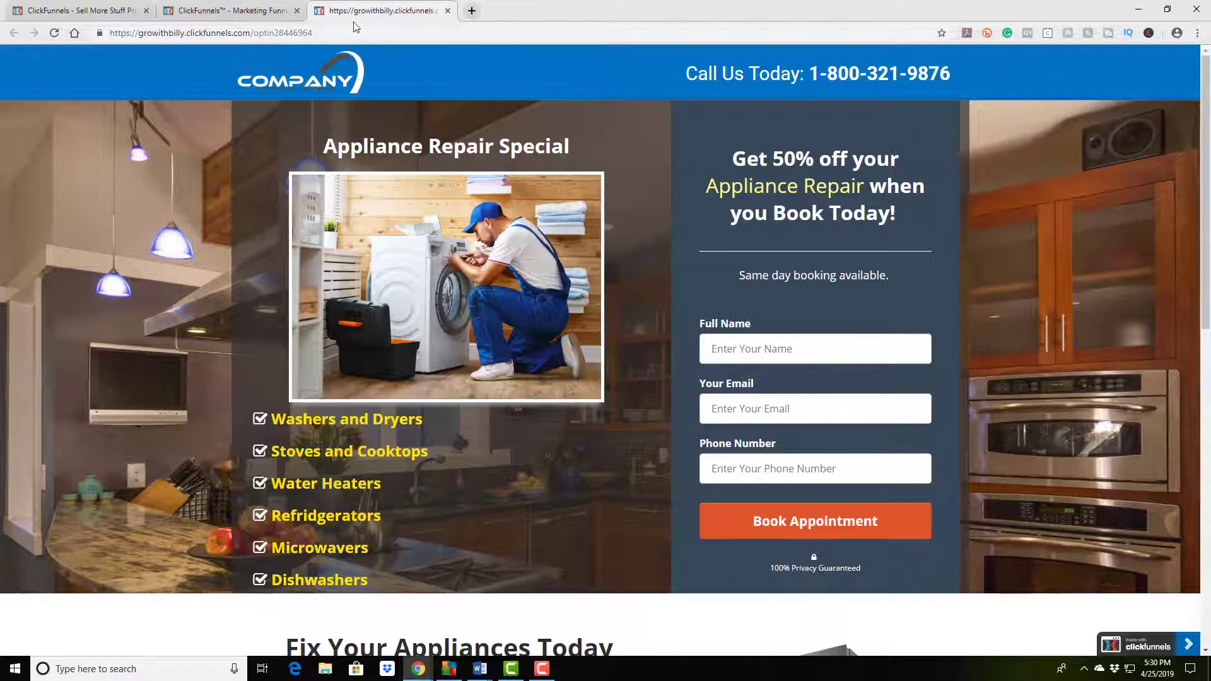
Step: View the live Thank You Page of the funnel and return to the funnel overview
{"action": "left_click", "coordinate": [258, 13]}
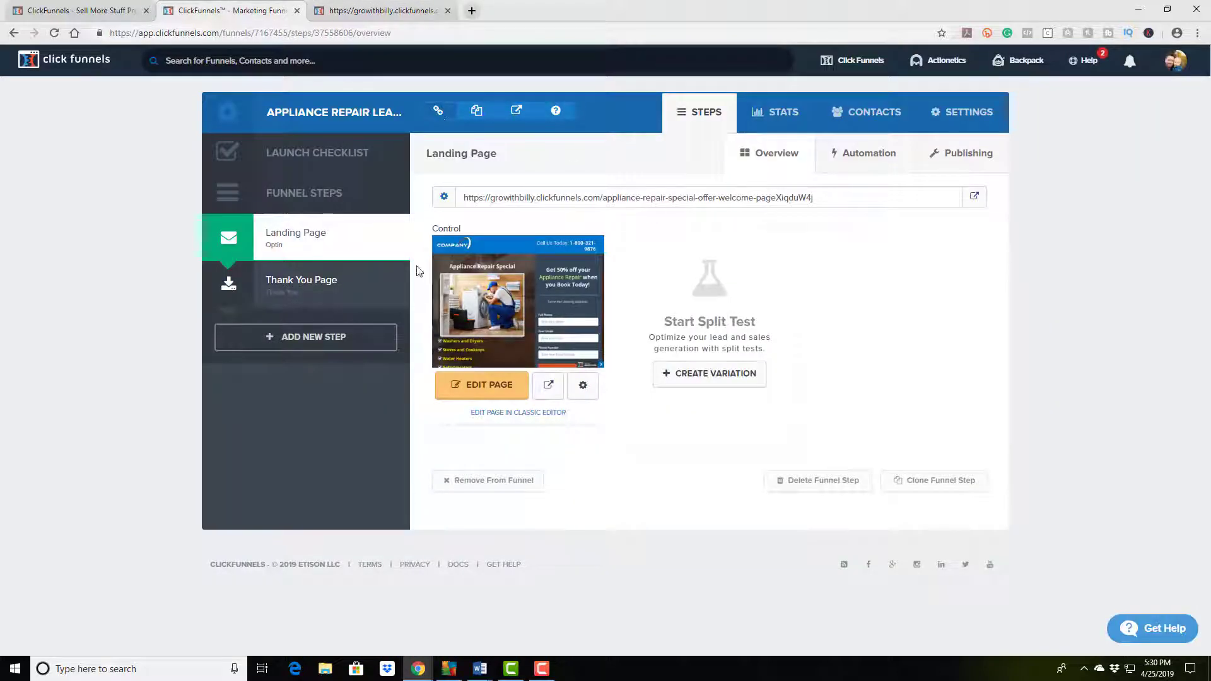
{"action": "left_click", "coordinate": [319, 280]}
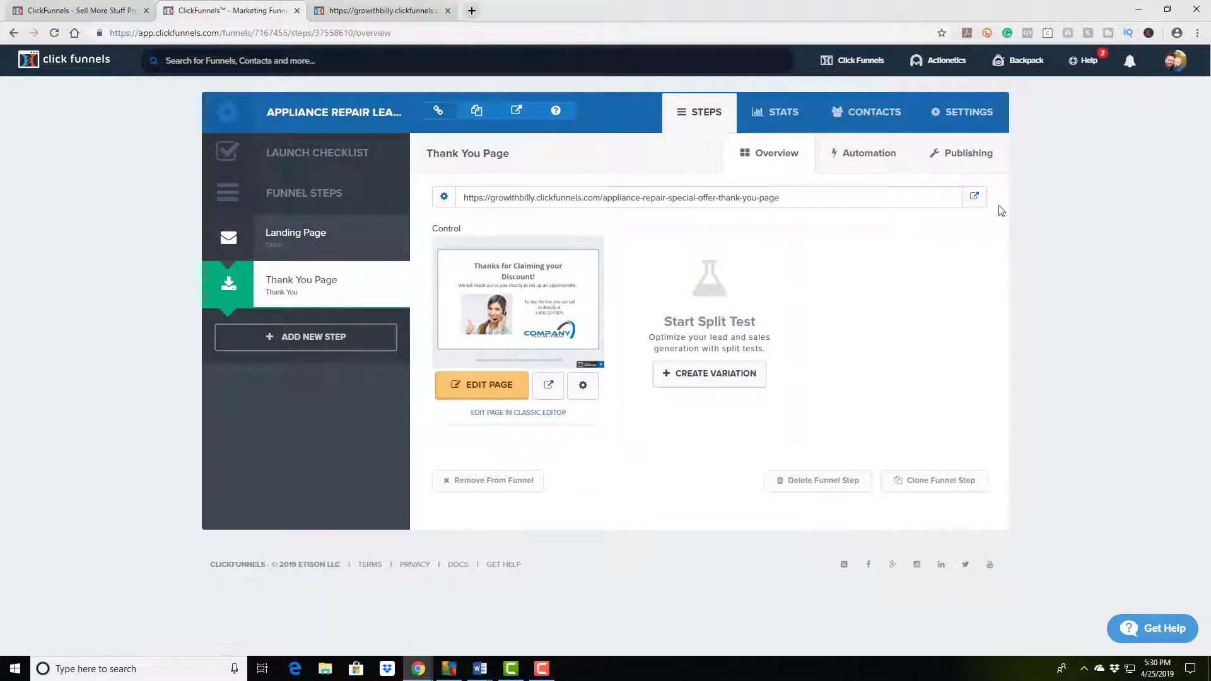
{"action": "left_click", "coordinate": [975, 196]}
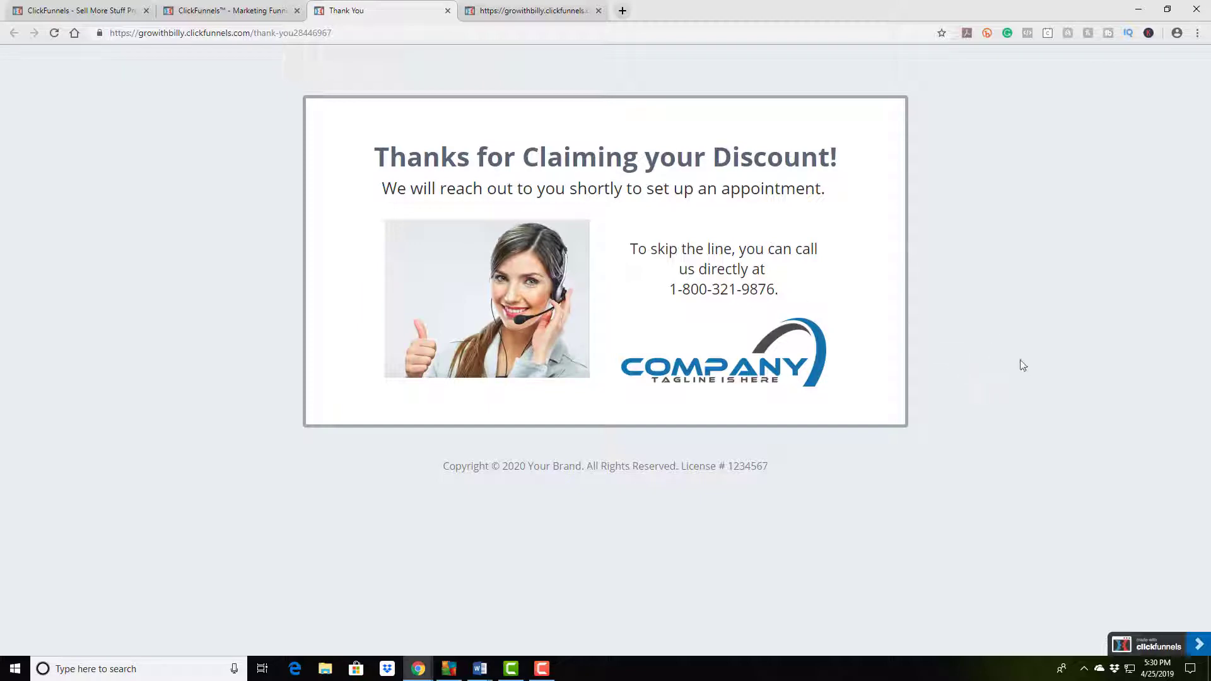
{"action": "left_click", "coordinate": [271, 11]}
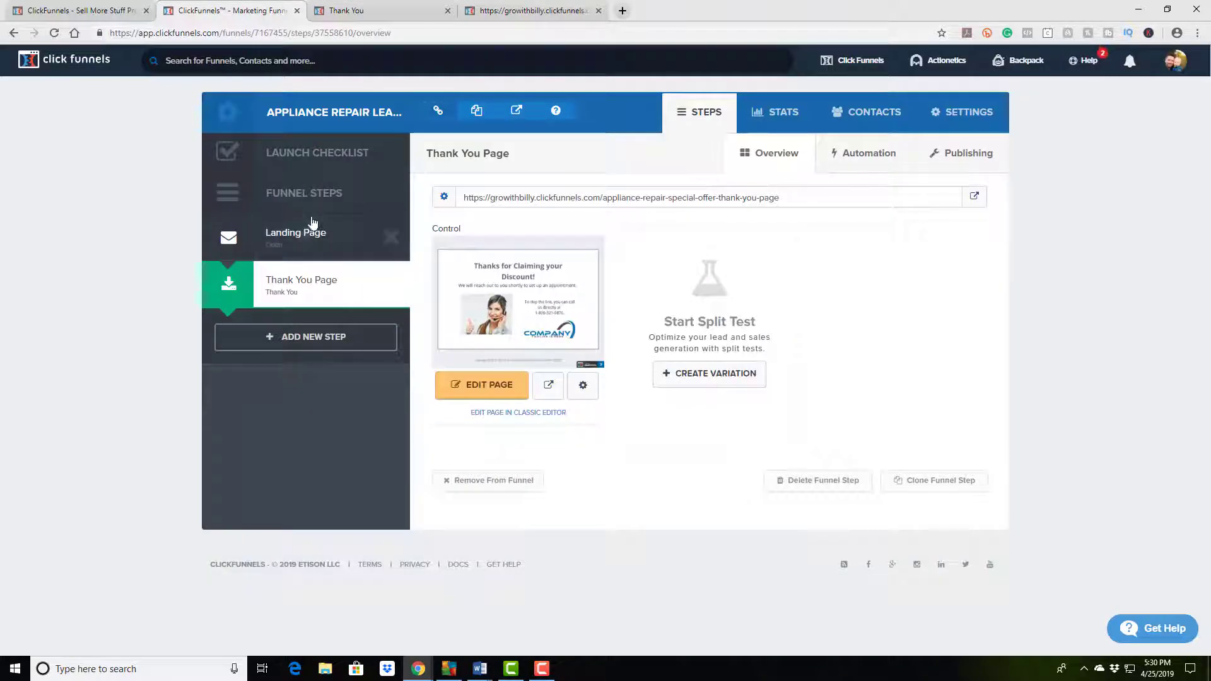
Step: Go back to the Landing Page step and check the funnel's stats and contacts
{"action": "left_click", "coordinate": [302, 237]}
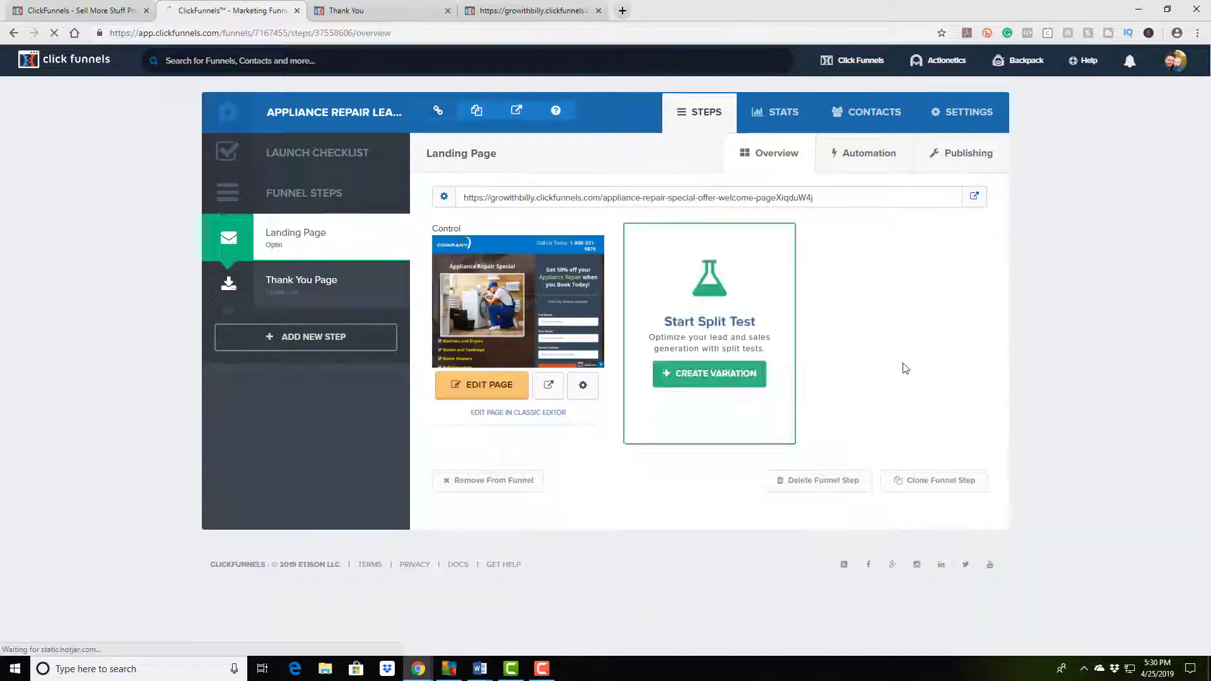
{"action": "left_click", "coordinate": [779, 117]}
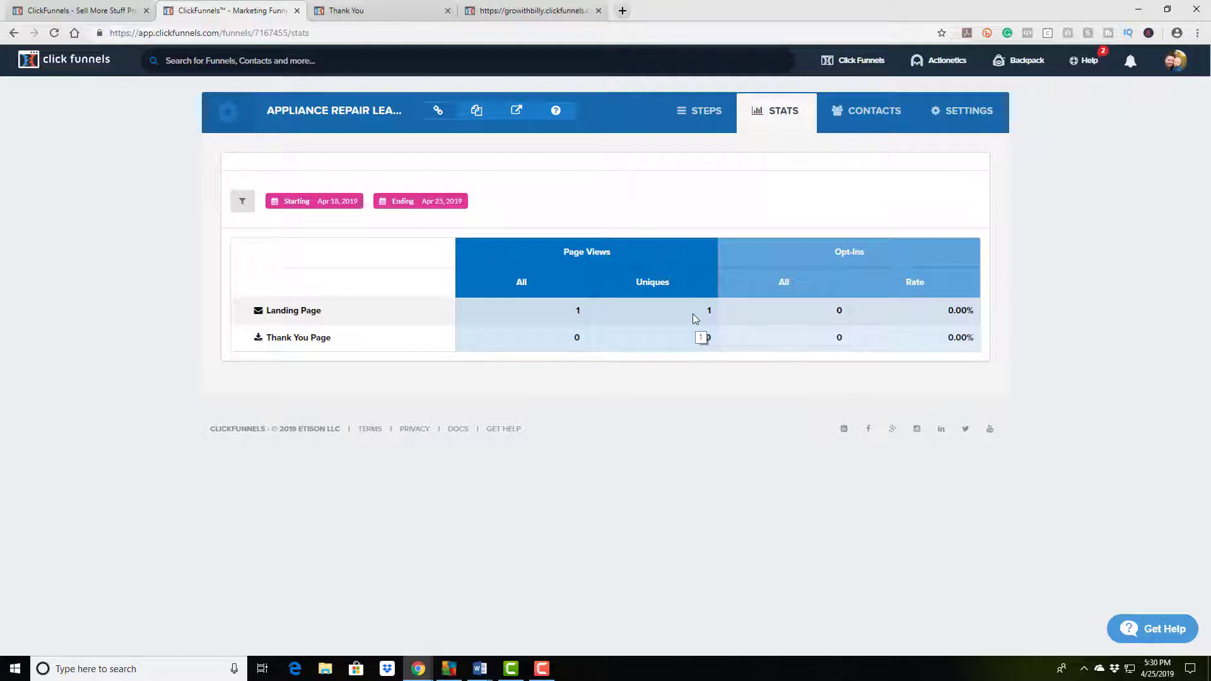
{"action": "left_click", "coordinate": [871, 123]}
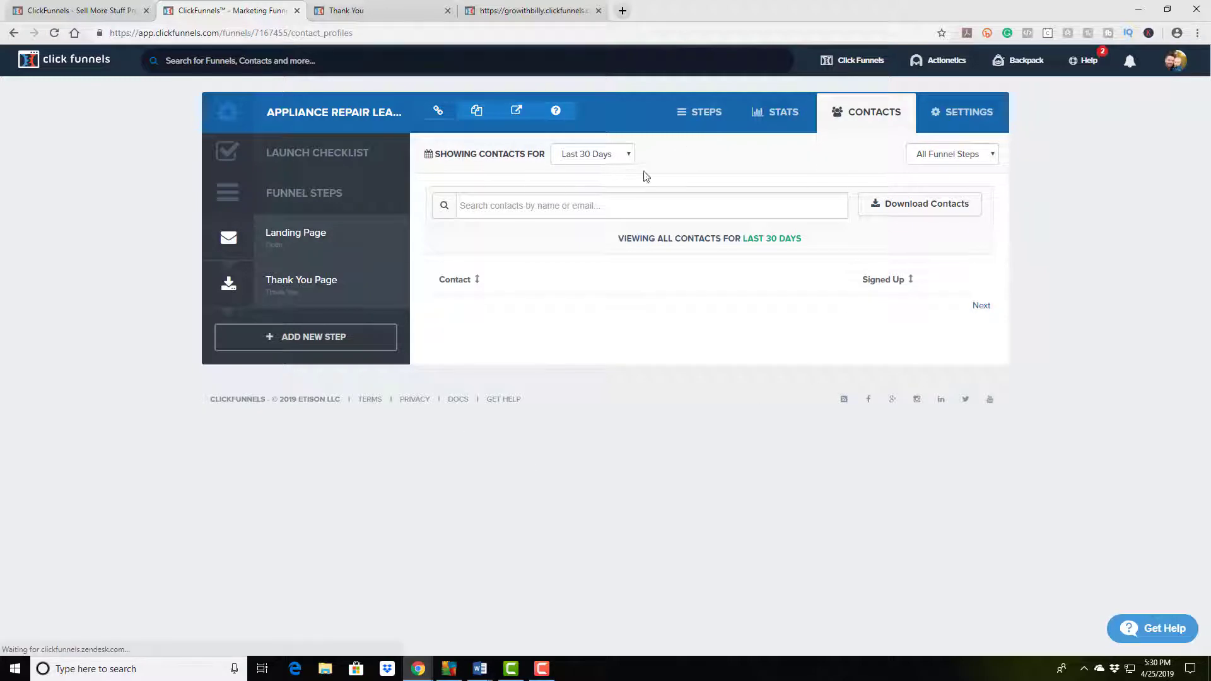
Step: Open the settings of the Appliance Repair Lead Gen Funnel and highlight its name
{"action": "left_click", "coordinate": [964, 112]}
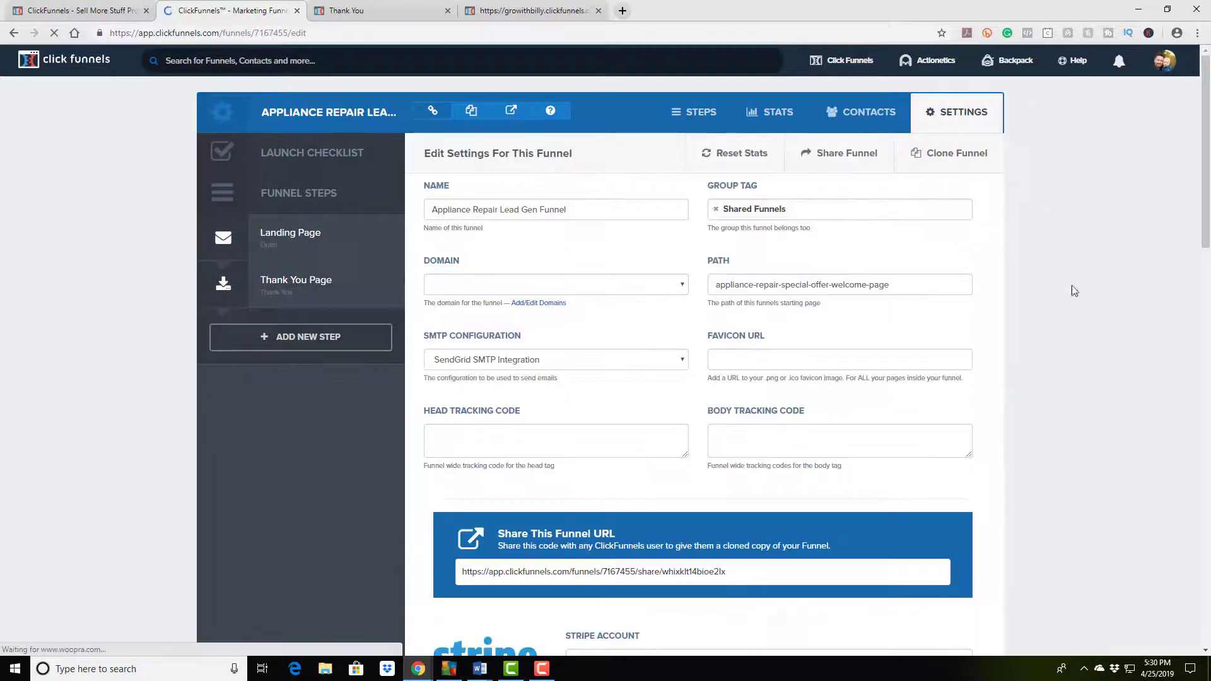
{"action": "left_click_drag", "start_coordinate": [456, 210], "coordinate": [560, 211]}
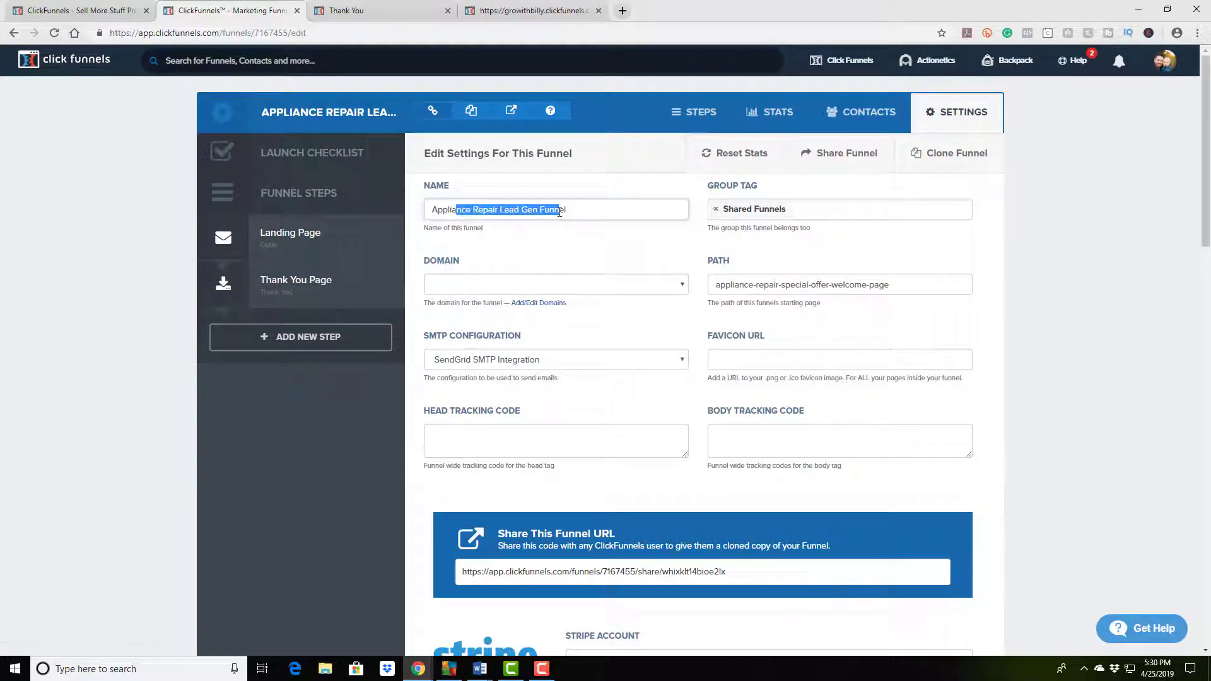
{"action": "left_click", "coordinate": [559, 212]}
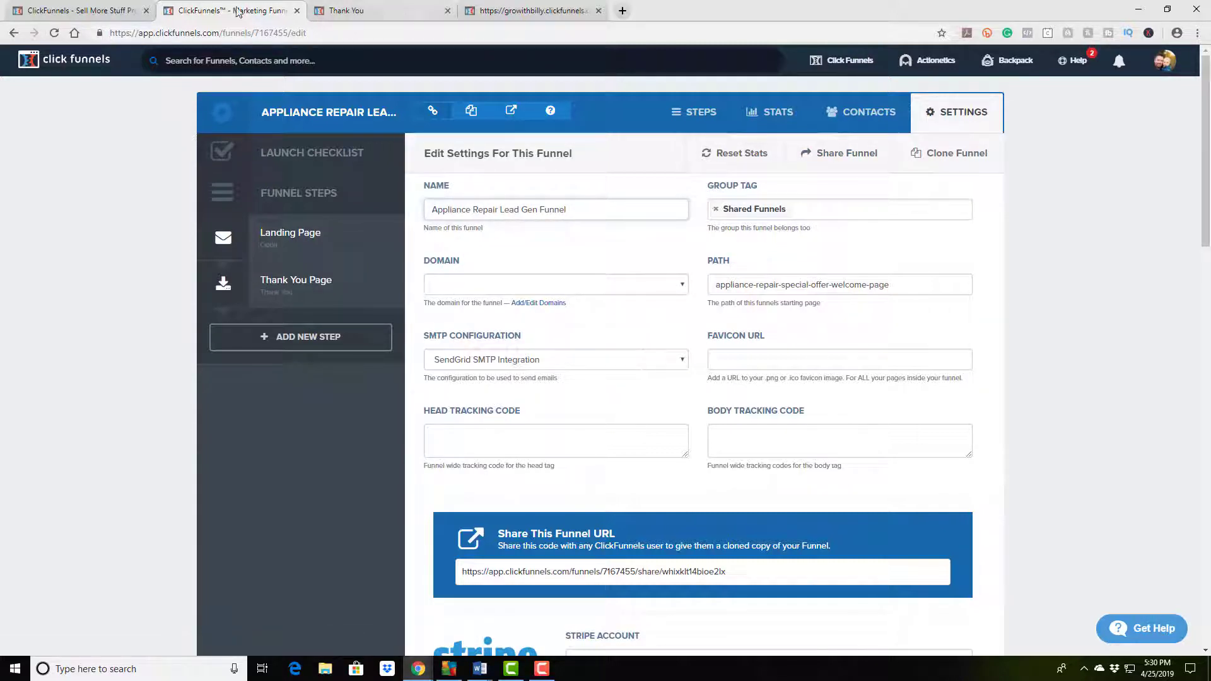
Step: Open the full funnels list in a new browser tab placed ahead of the settings tab and look through its funnel groups
{"action": "right_click", "coordinate": [862, 91]}
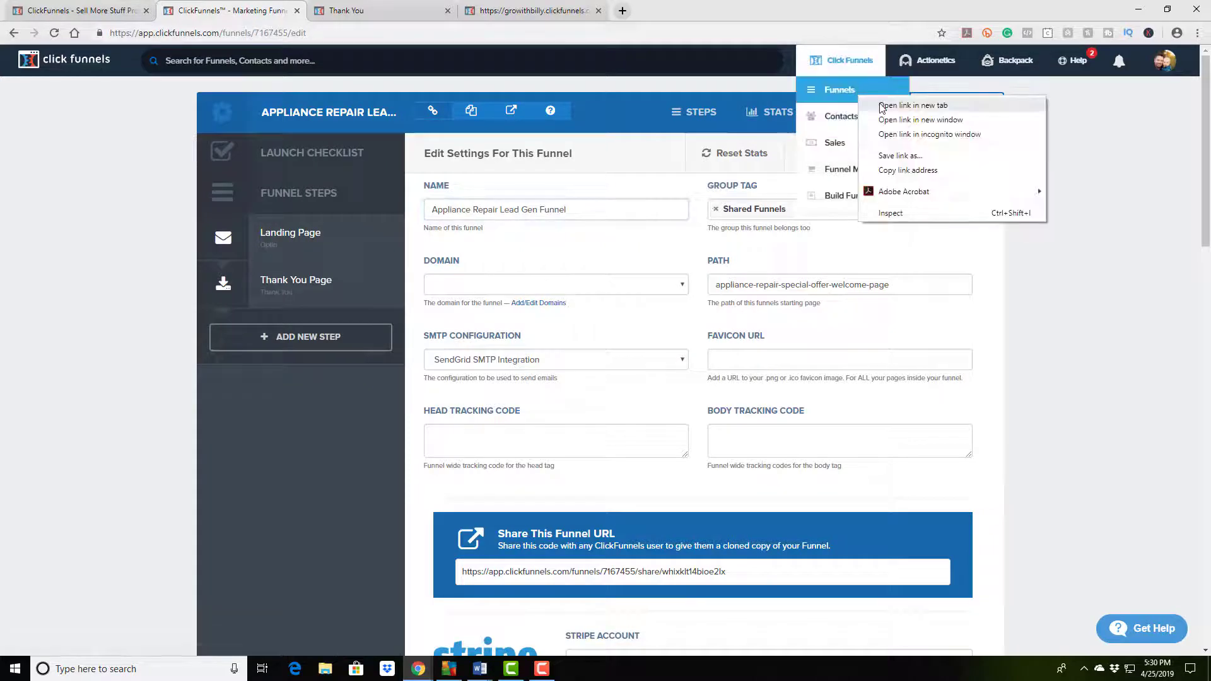
{"action": "left_click", "coordinate": [883, 100]}
{"action": "left_click_drag", "start_coordinate": [575, 12], "coordinate": [233, 11]}
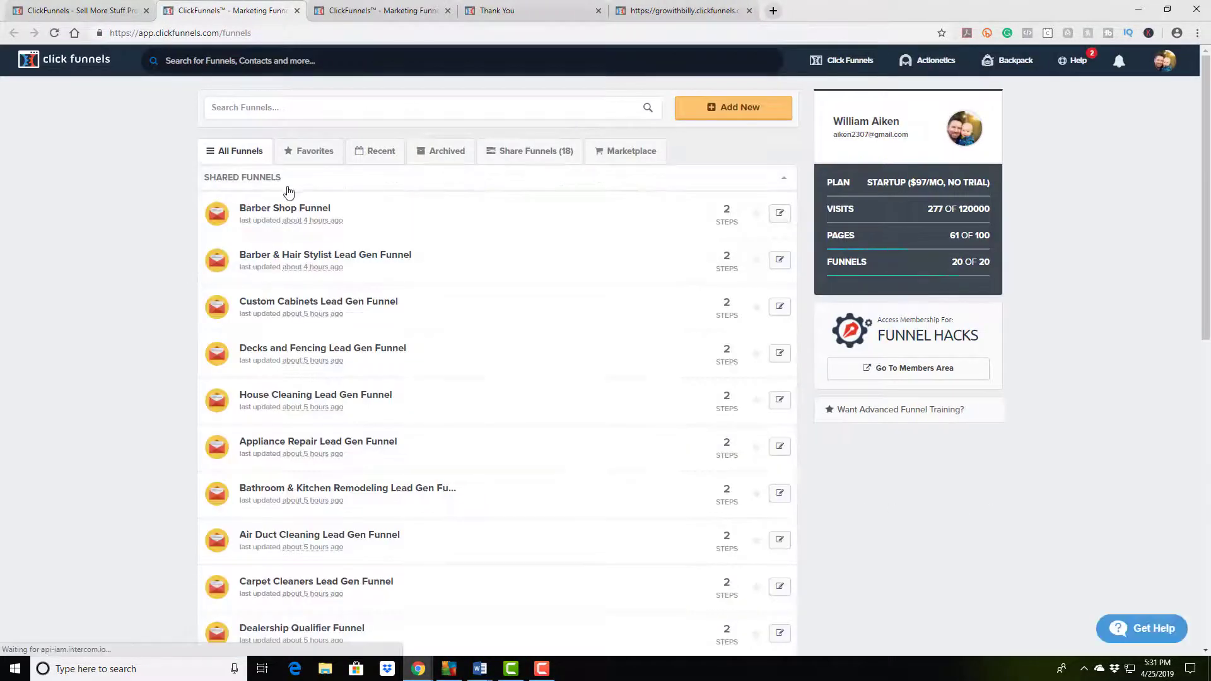
{"action": "scroll", "coordinate": [392, 341], "scroll_direction": "down", "scroll_amount": 4}
{"action": "scroll", "coordinate": [392, 375], "scroll_direction": "down", "scroll_amount": 5}
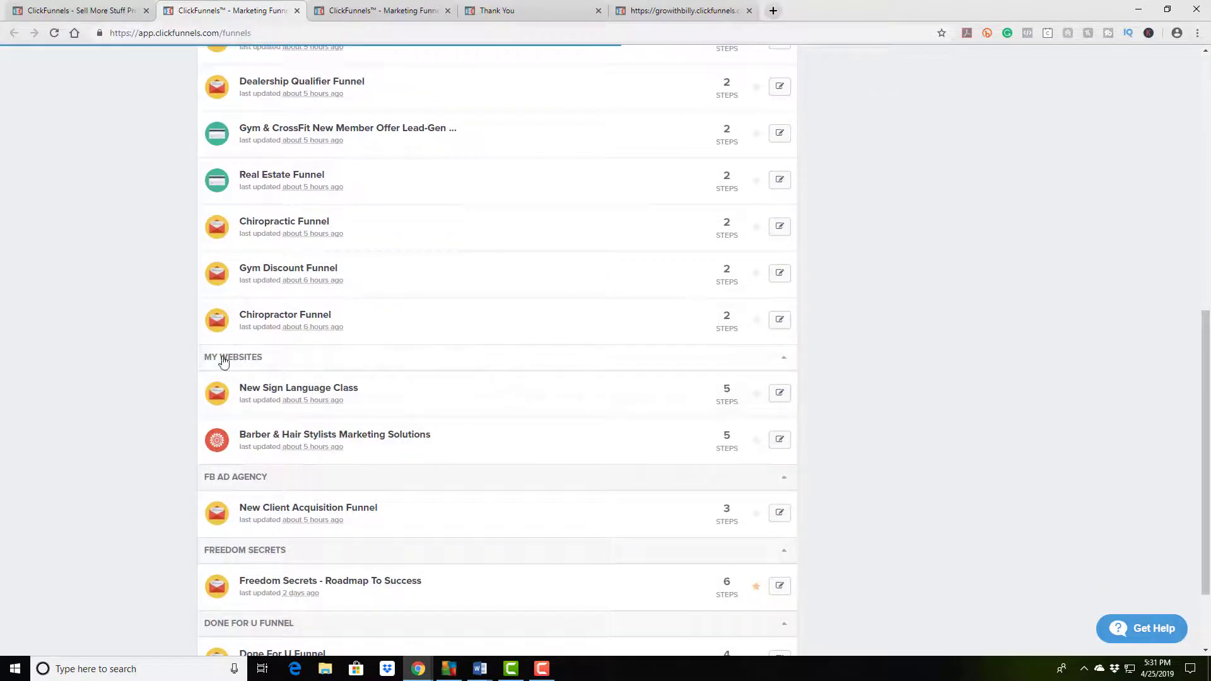
{"action": "scroll", "coordinate": [429, 341], "scroll_direction": "up", "scroll_amount": 9}
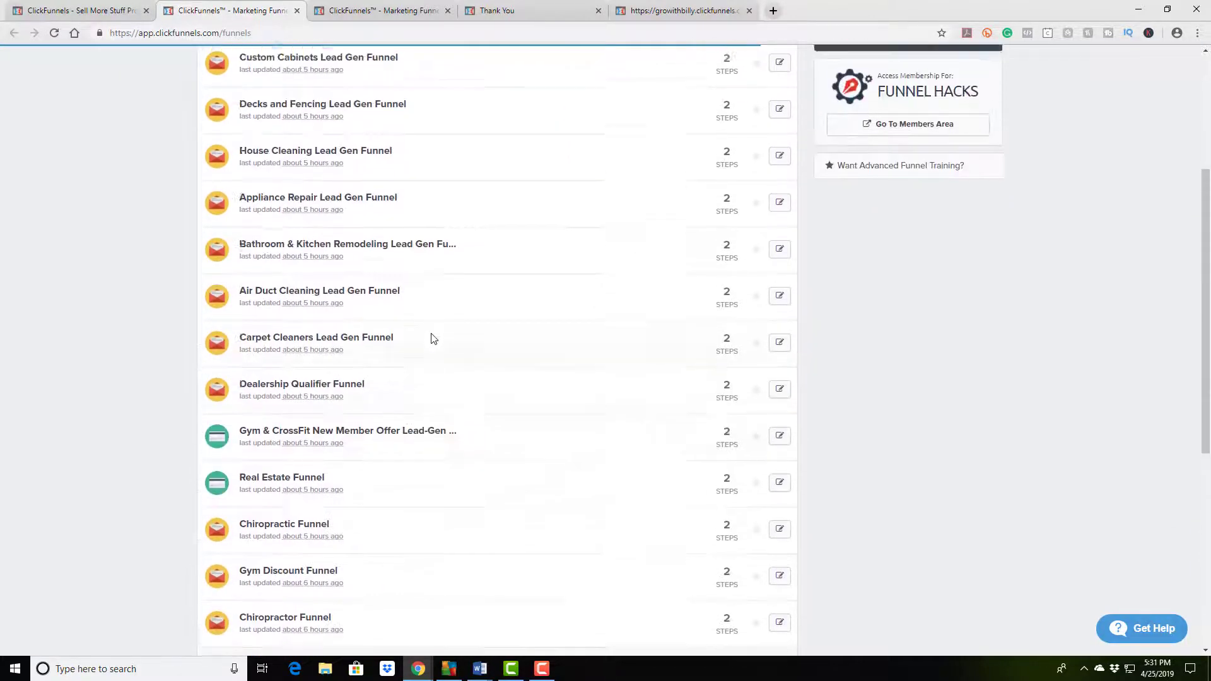
Step: Glance at the live landing page, return to the funnel settings and highlight the path of the funnel's starting page
{"action": "left_click", "coordinate": [669, 11]}
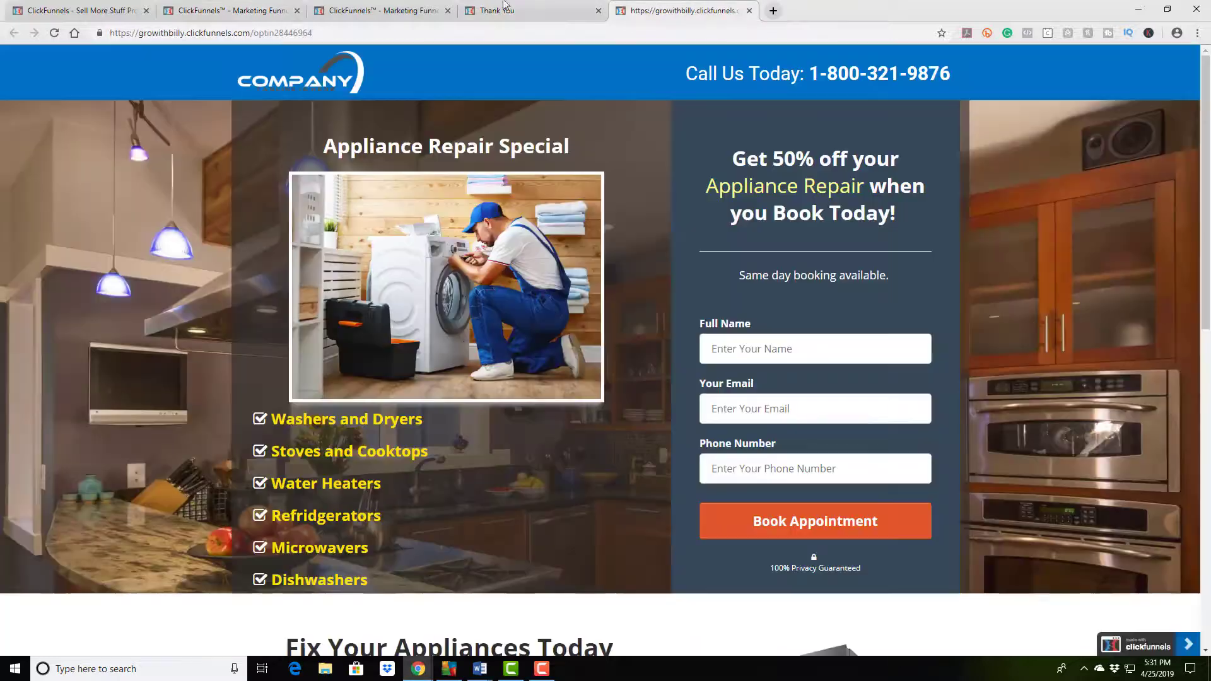
{"action": "left_click", "coordinate": [379, 11]}
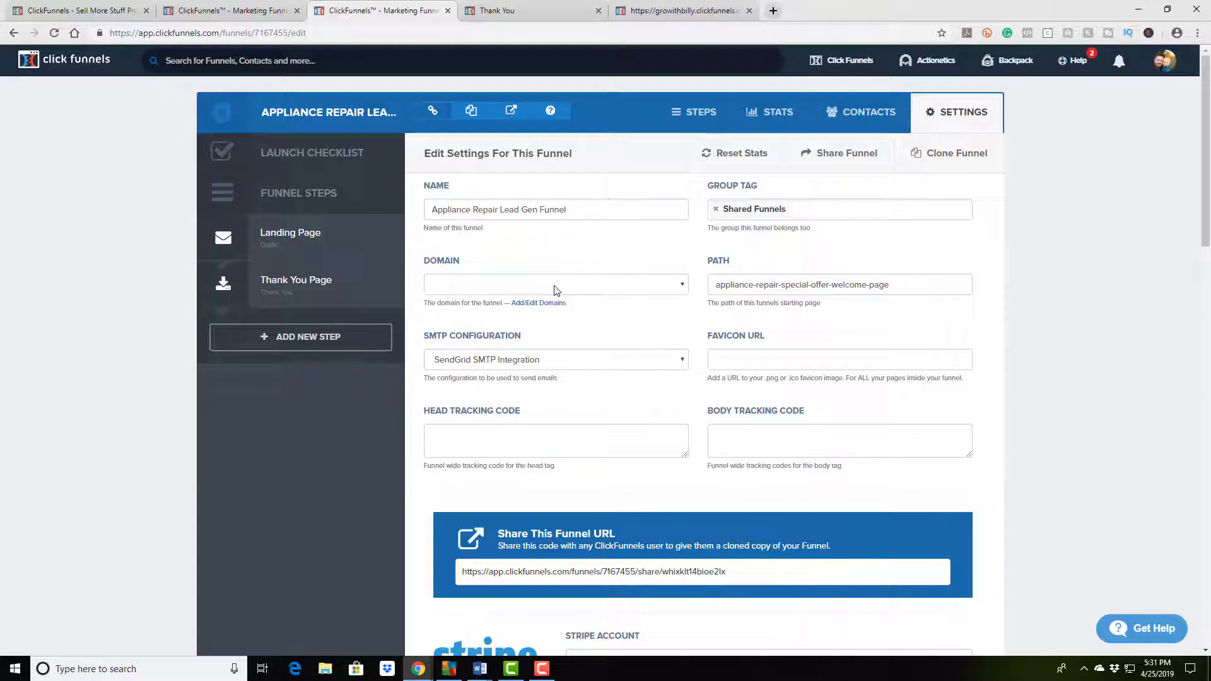
{"action": "left_click_drag", "start_coordinate": [889, 285], "coordinate": [720, 280]}
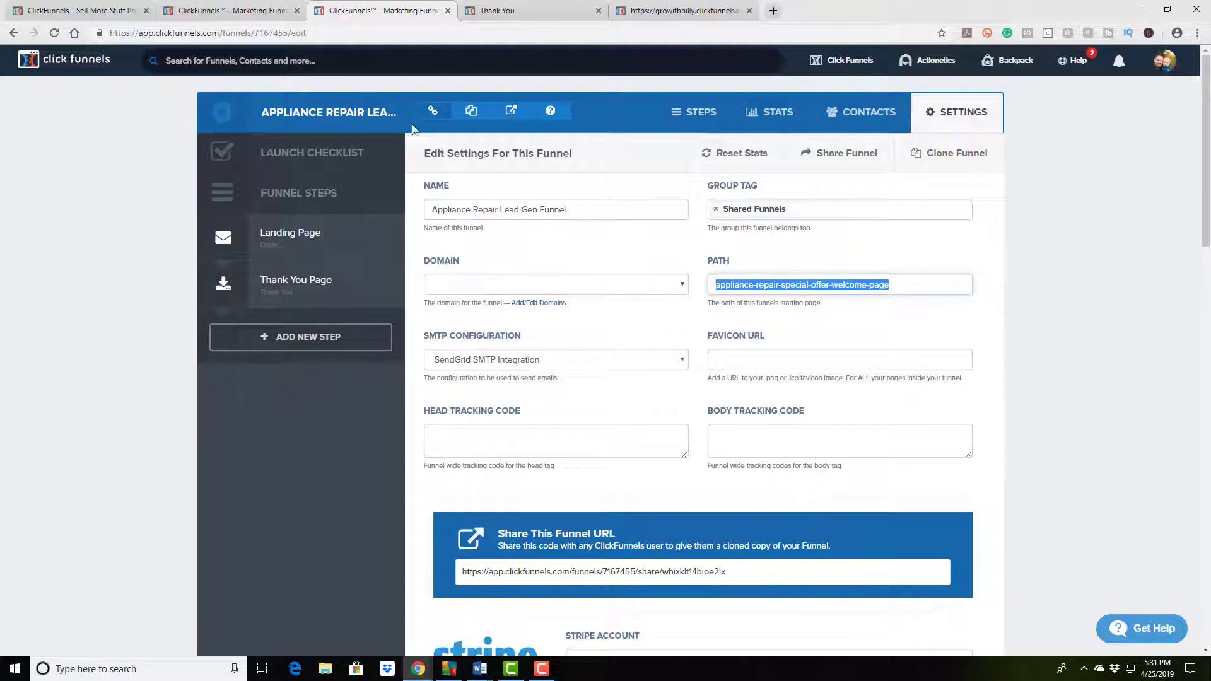
{"action": "left_click", "coordinate": [780, 285]}
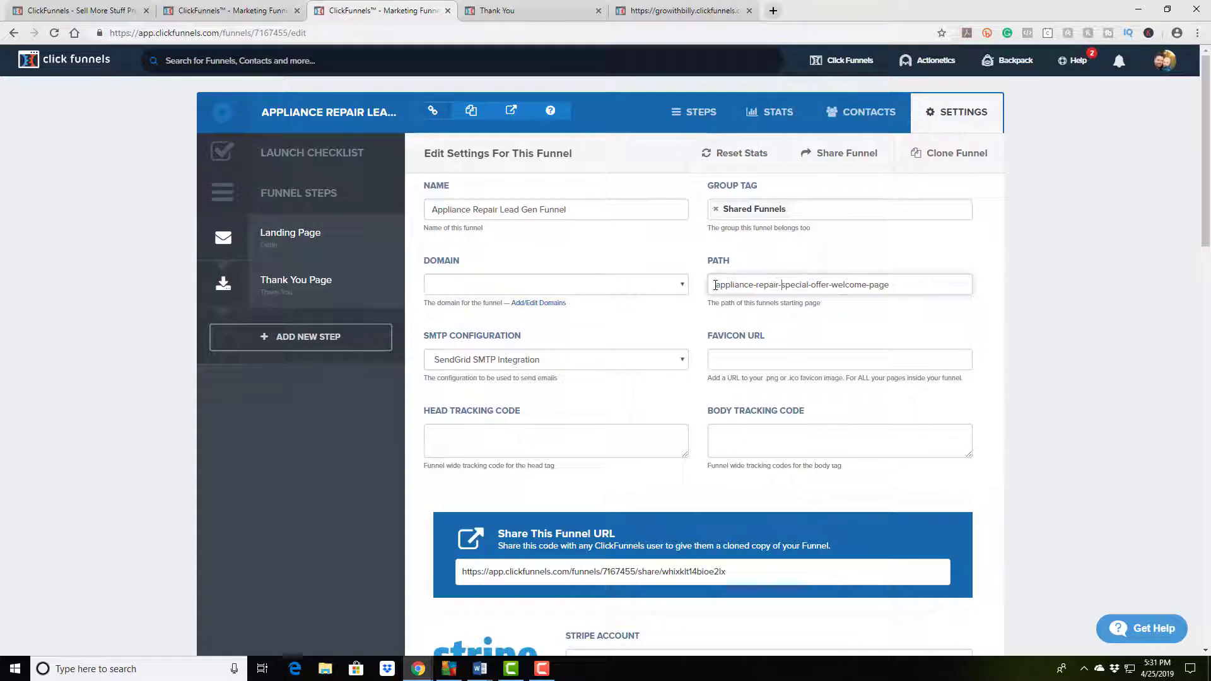
{"action": "left_click_drag", "start_coordinate": [714, 285], "coordinate": [897, 295]}
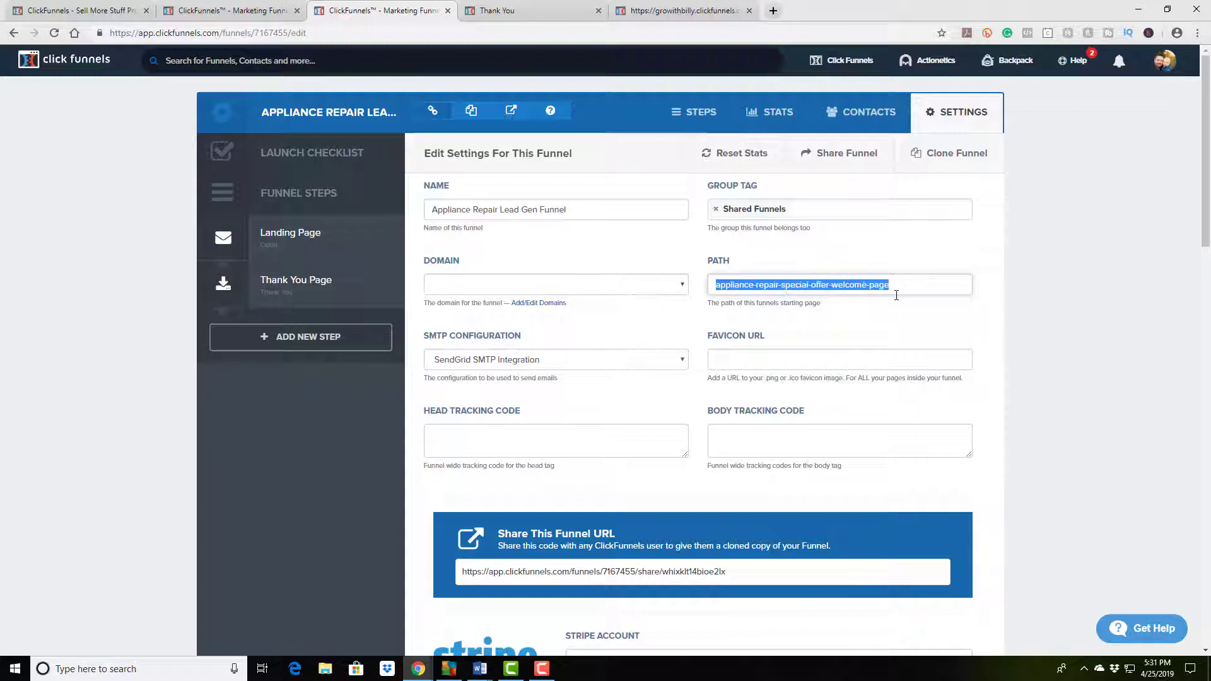
{"action": "left_click", "coordinate": [1067, 285]}
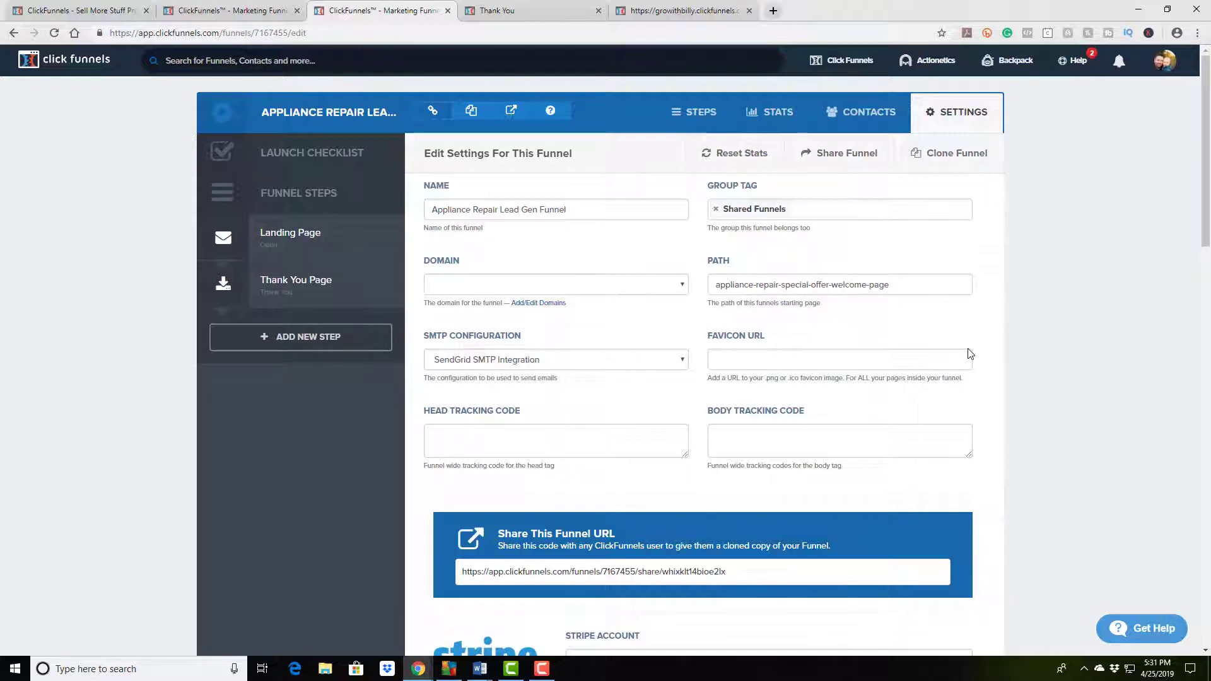
Step: Look over the general funnel settings and place the cursor in the head tracking code field
{"action": "scroll", "coordinate": [1044, 335], "scroll_direction": "down", "scroll_amount": 3}
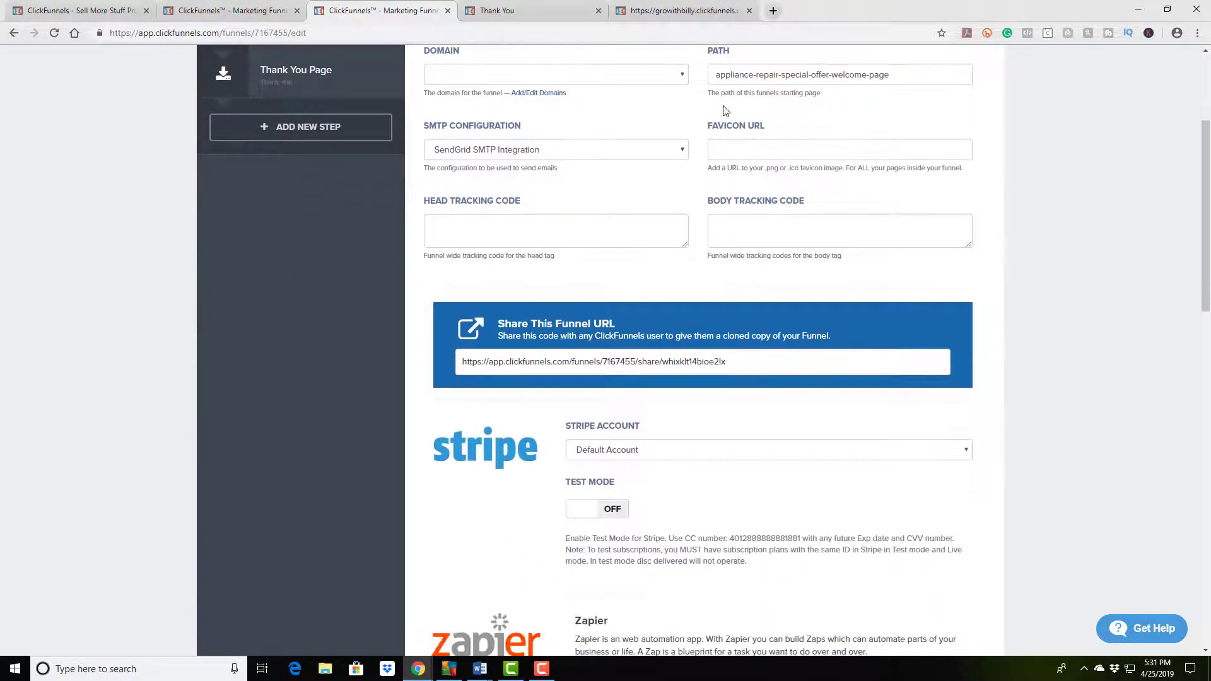
{"action": "scroll", "coordinate": [1012, 290], "scroll_direction": "up", "scroll_amount": 2}
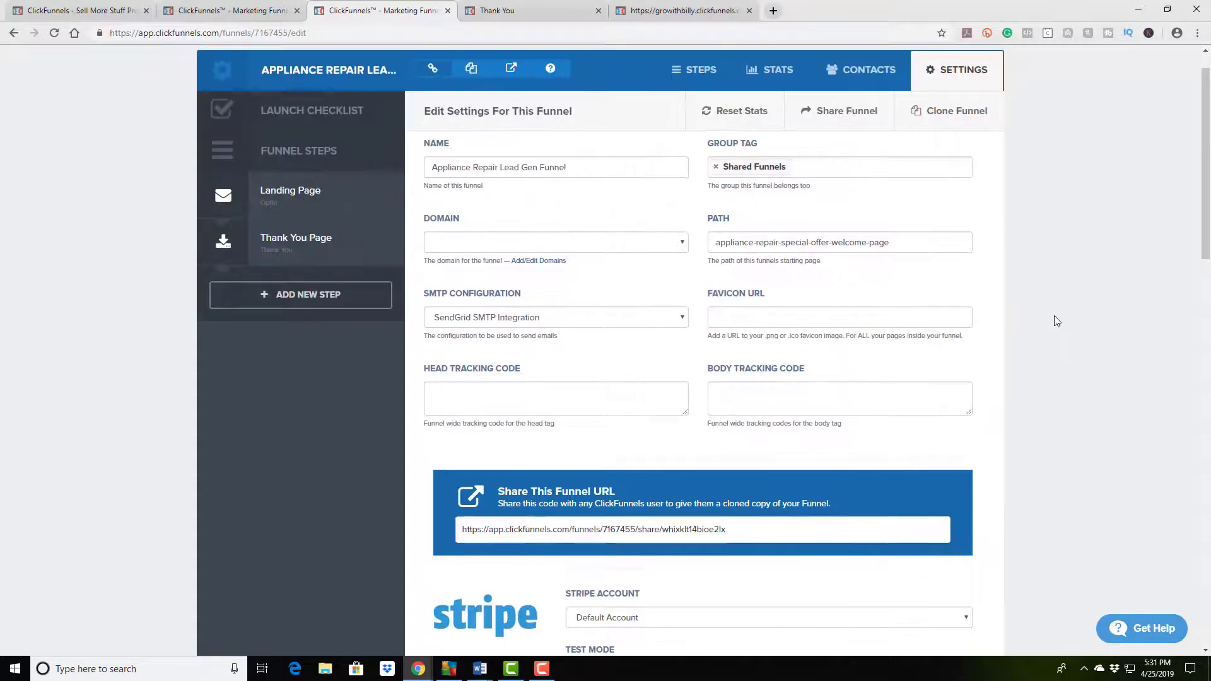
{"action": "scroll", "coordinate": [1057, 322], "scroll_direction": "down", "scroll_amount": 1}
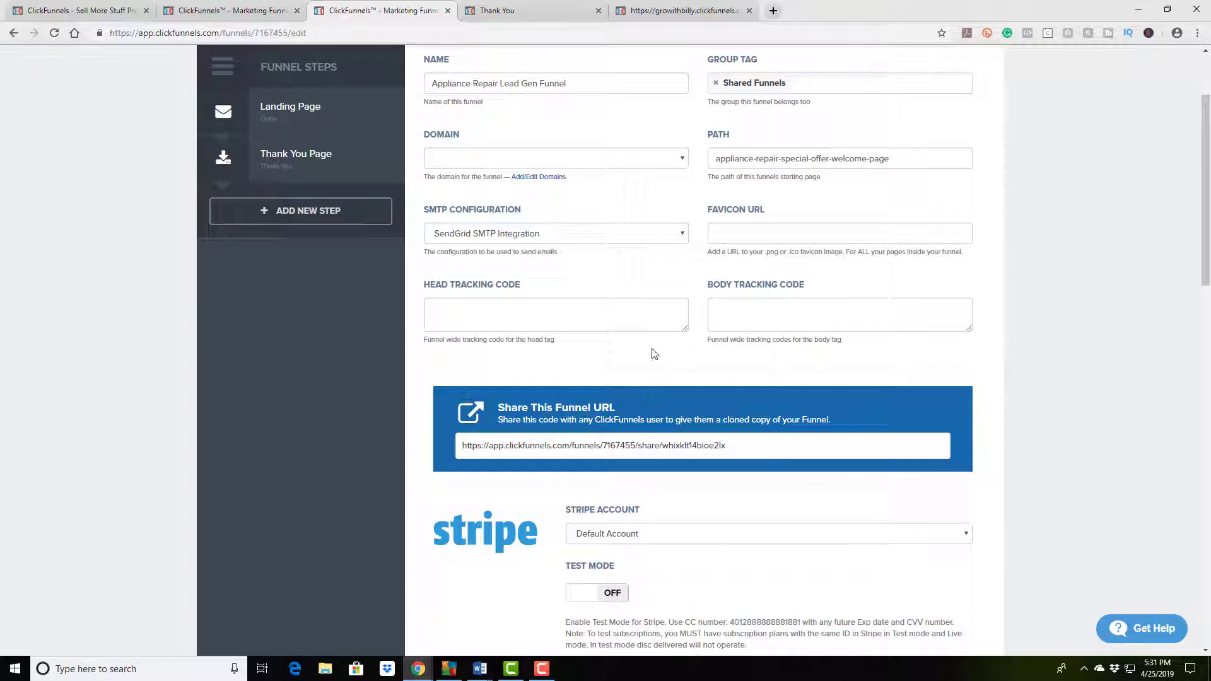
{"action": "left_click", "coordinate": [440, 308]}
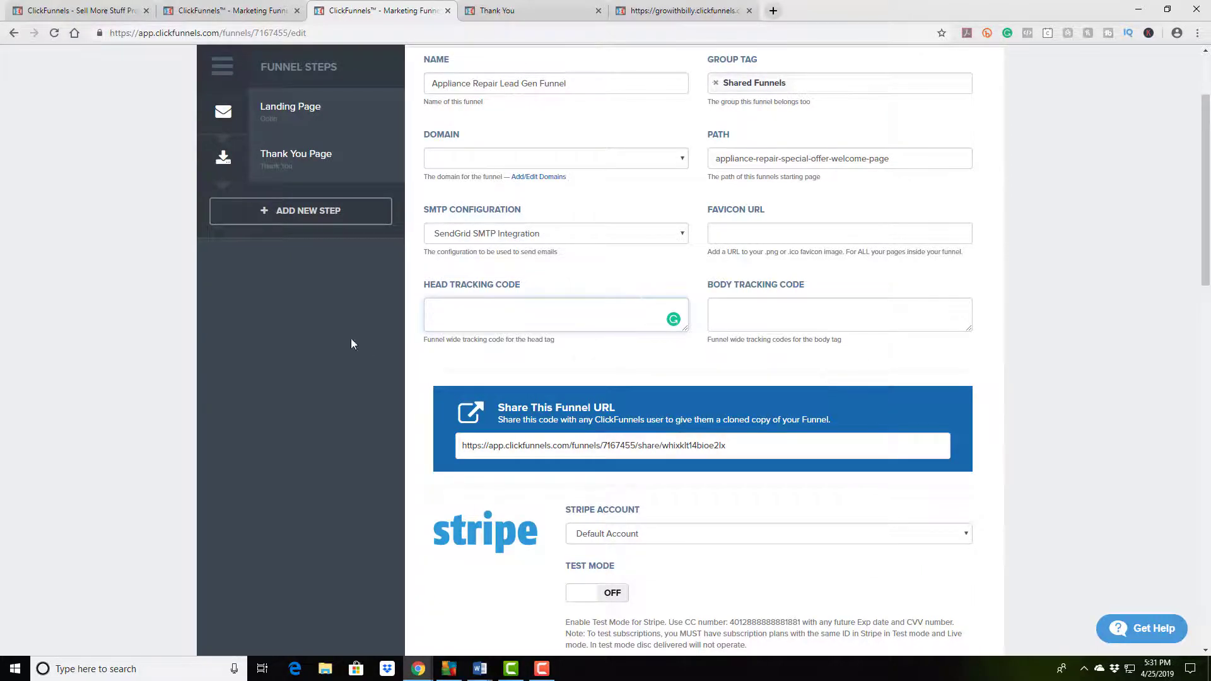
Step: Review the Zapier, webhooks and 3rd party membership access sections of the funnel settings
{"action": "scroll", "coordinate": [909, 396], "scroll_direction": "down", "scroll_amount": 14}
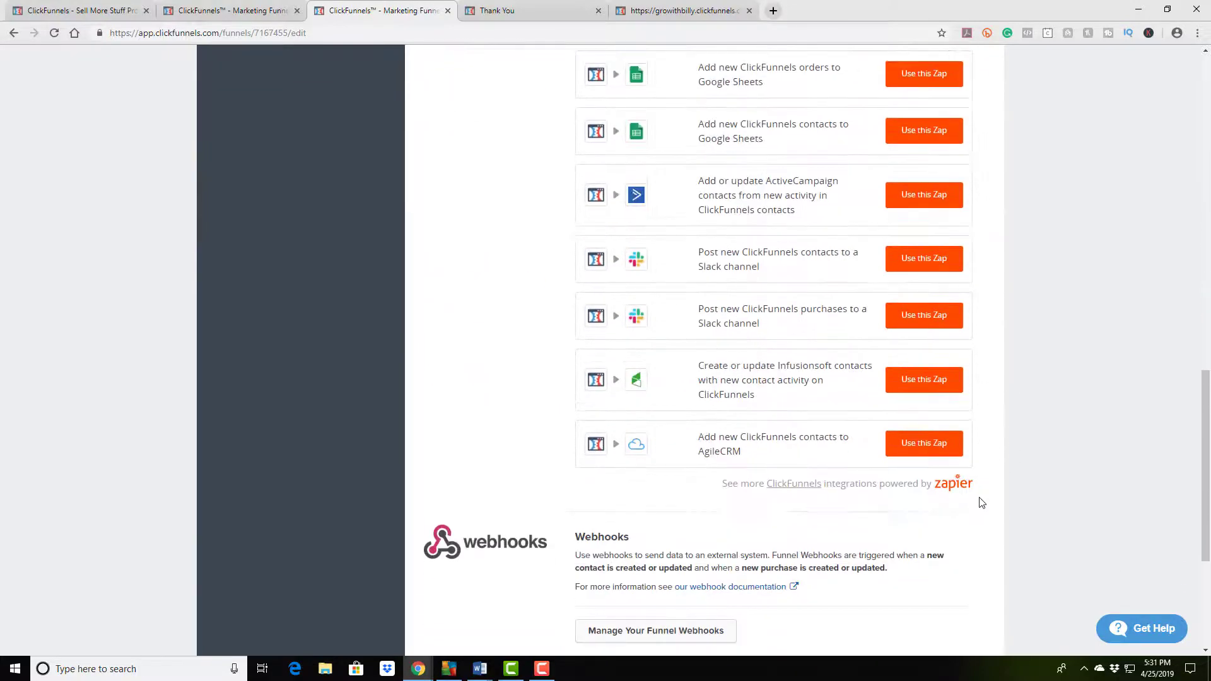
{"action": "scroll", "coordinate": [1043, 394], "scroll_direction": "down", "scroll_amount": 2}
{"action": "scroll", "coordinate": [1047, 391], "scroll_direction": "up", "scroll_amount": 12}
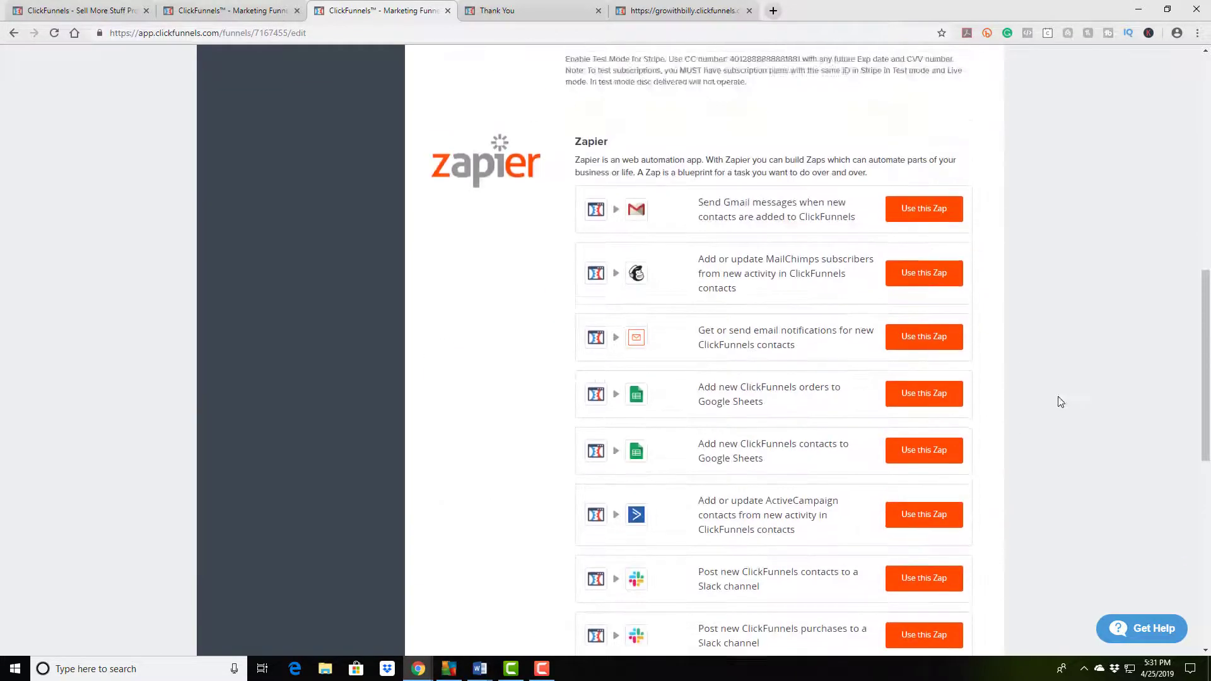
{"action": "scroll", "coordinate": [1095, 362], "scroll_direction": "down", "scroll_amount": 12}
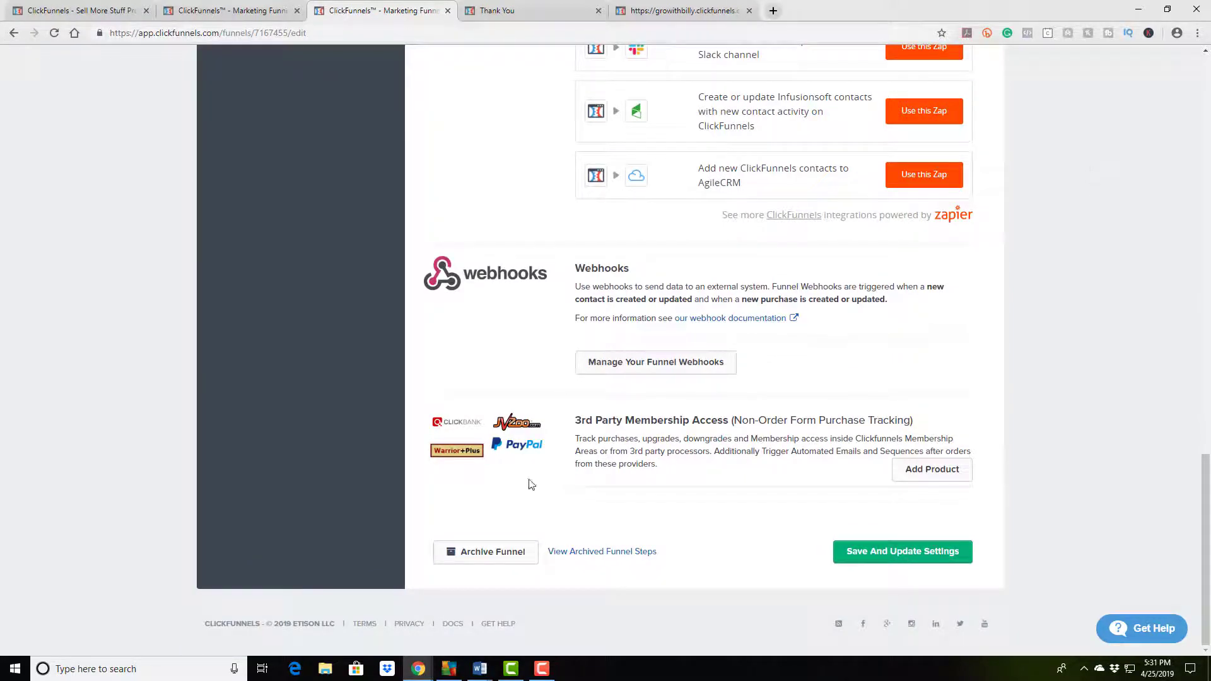
Step: Leave the funnel settings and open the overview of the Landing Page step
{"action": "middle_click", "coordinate": [1046, 500]}
{"action": "scroll", "coordinate": [1071, 278], "scroll_direction": "up", "scroll_amount": 15}
{"action": "left_click", "coordinate": [279, 231]}
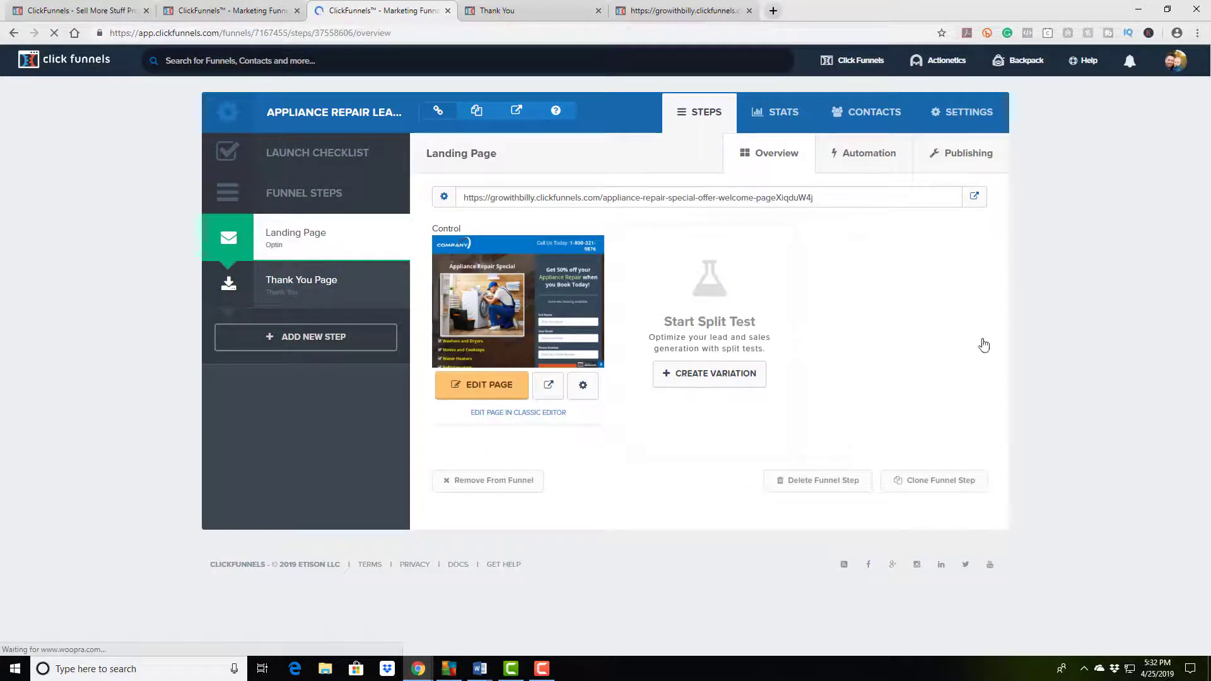